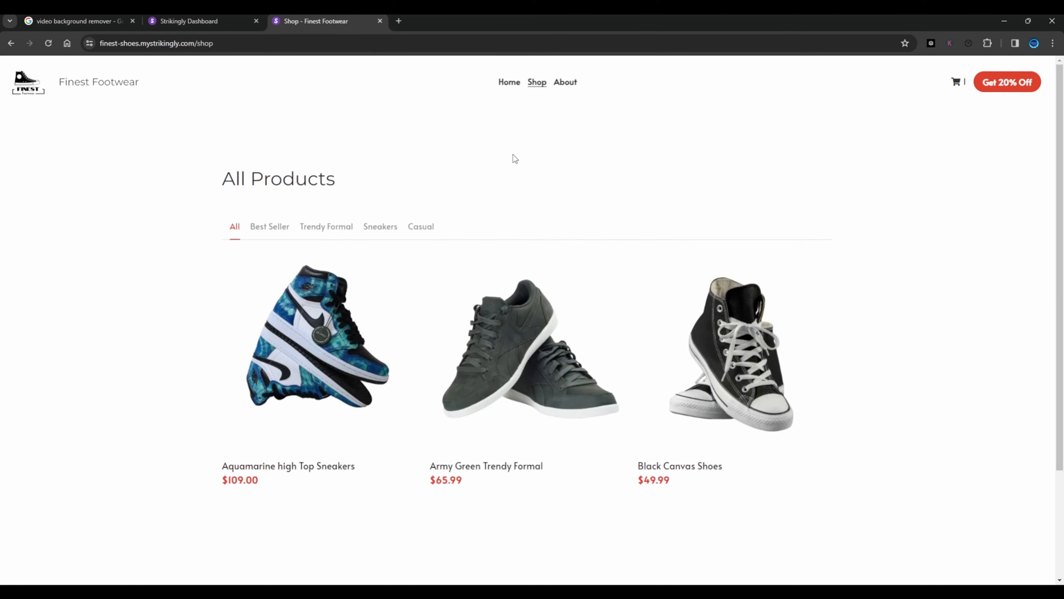
scroll(513, 158, "down", 3)
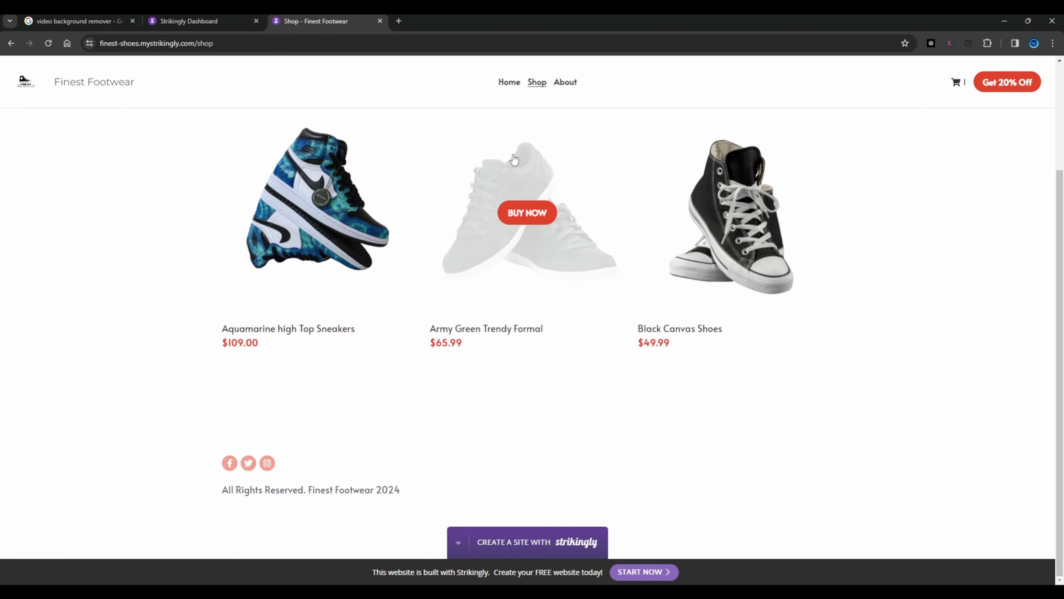
scroll(529, 266, "up", 3)
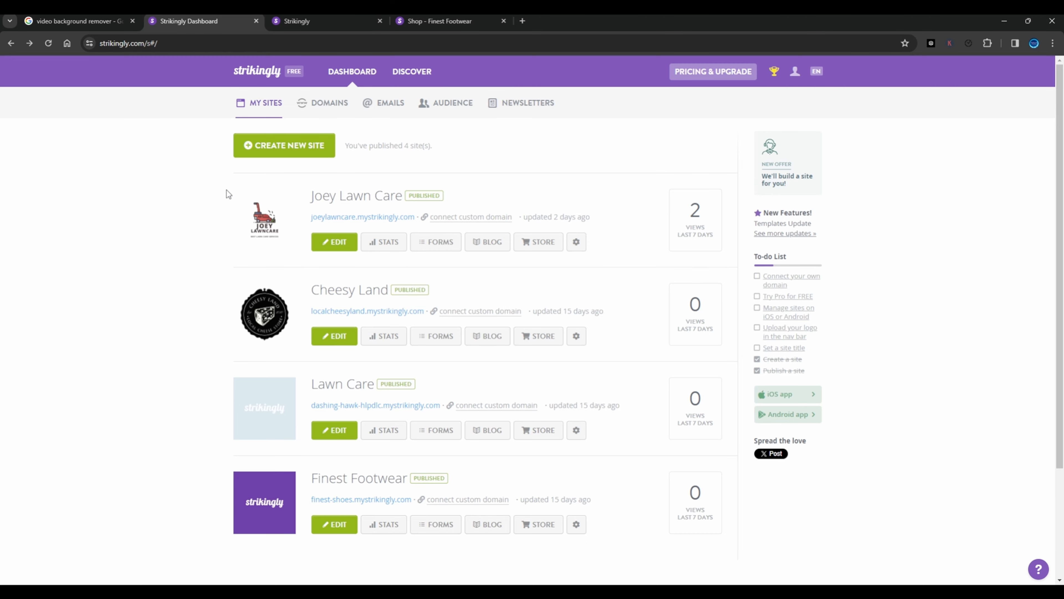
Create a new site from the Bounce Time template in the Online Store category
left_click(272, 150)
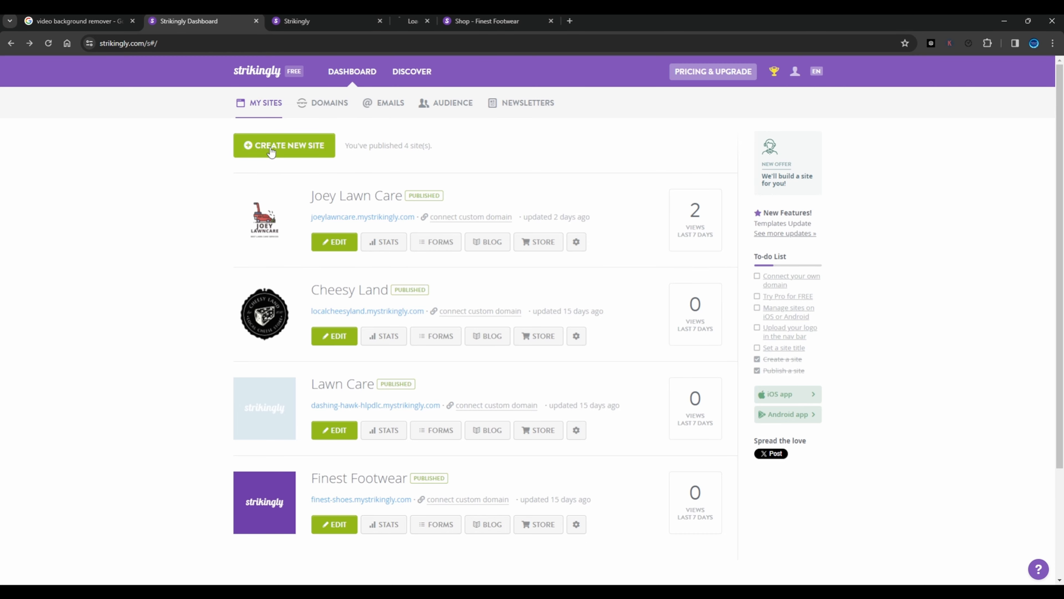
left_click(379, 21)
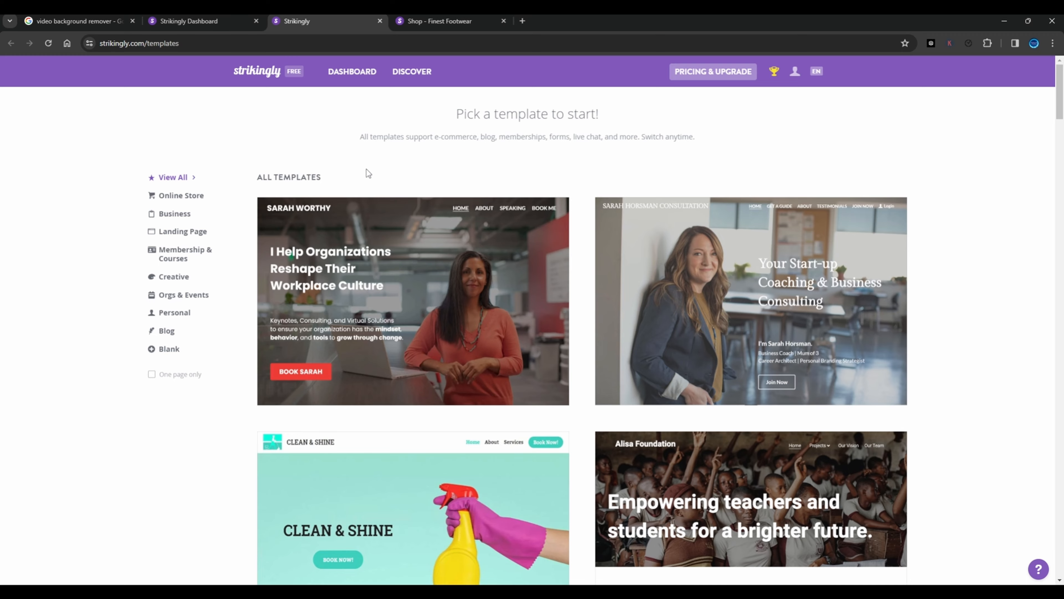
scroll(366, 169, "down", 6)
scroll(364, 251, "up", 2)
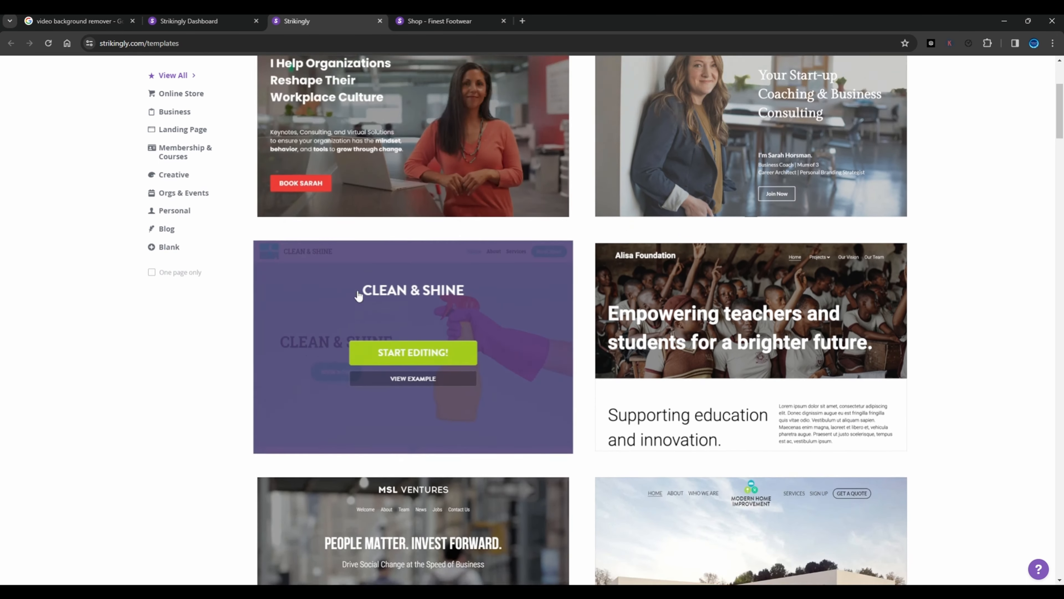
scroll(358, 295, "up", 4)
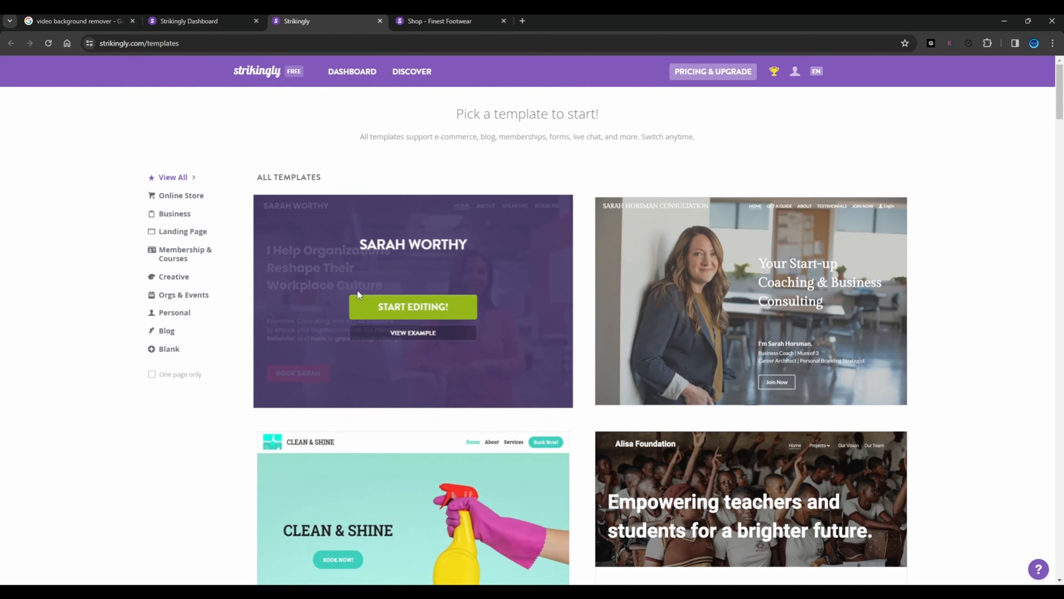
left_click(175, 198)
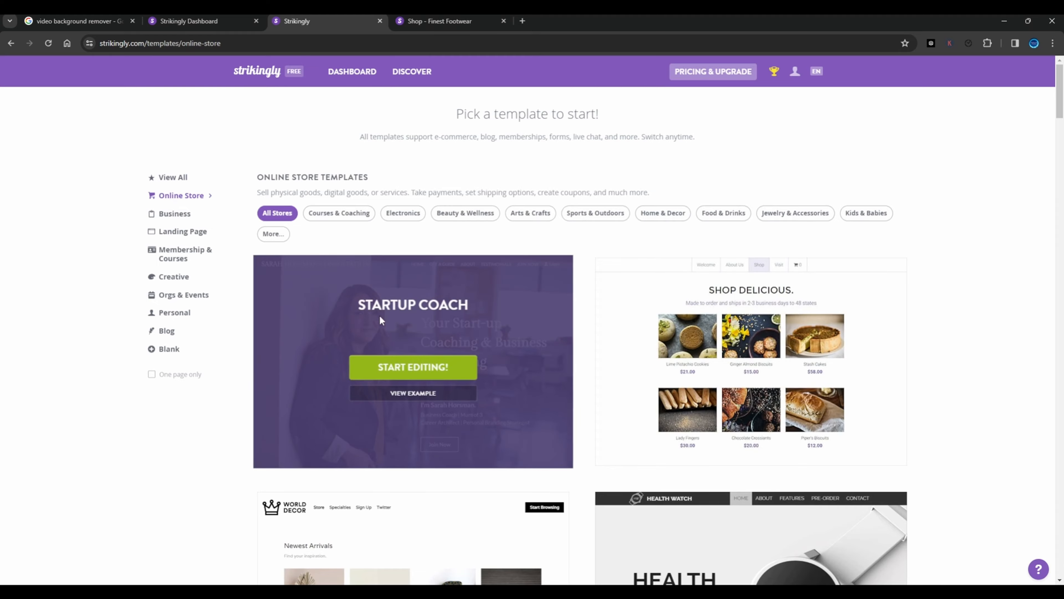
scroll(379, 317, "down", 18)
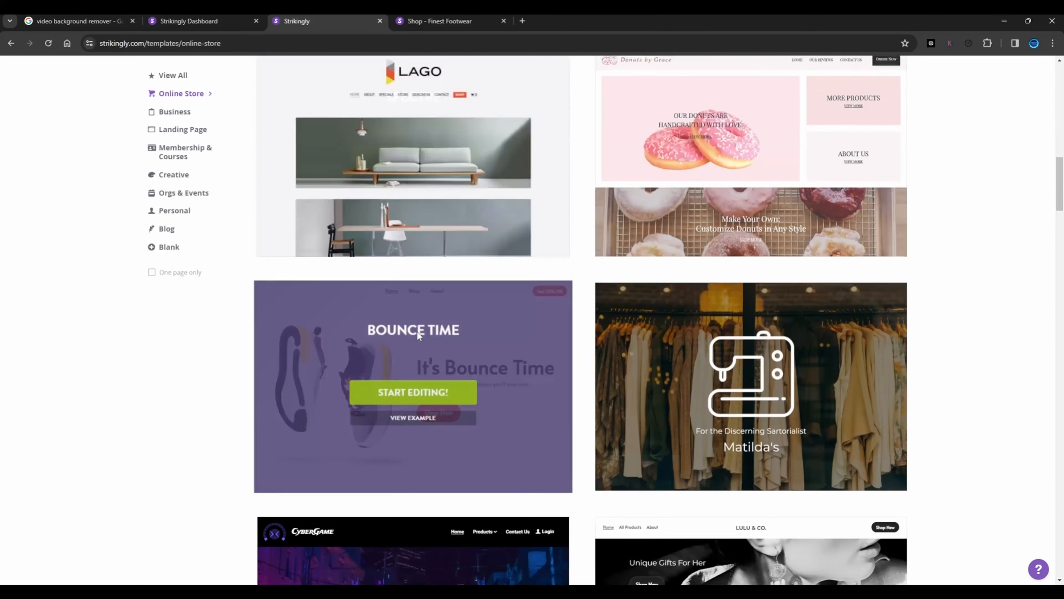
scroll(417, 331, "down", 3)
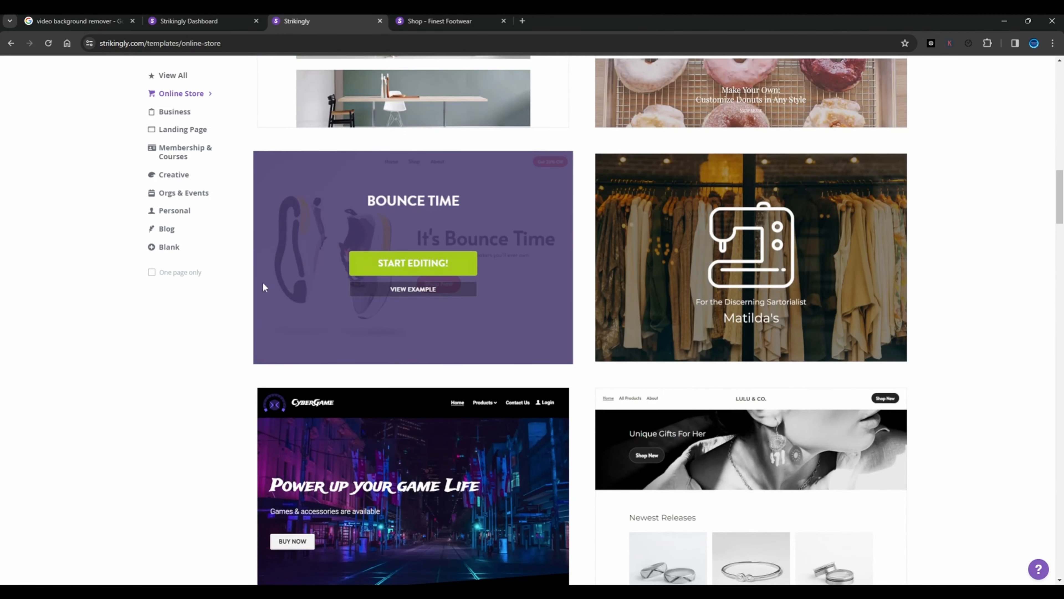
left_click(389, 263)
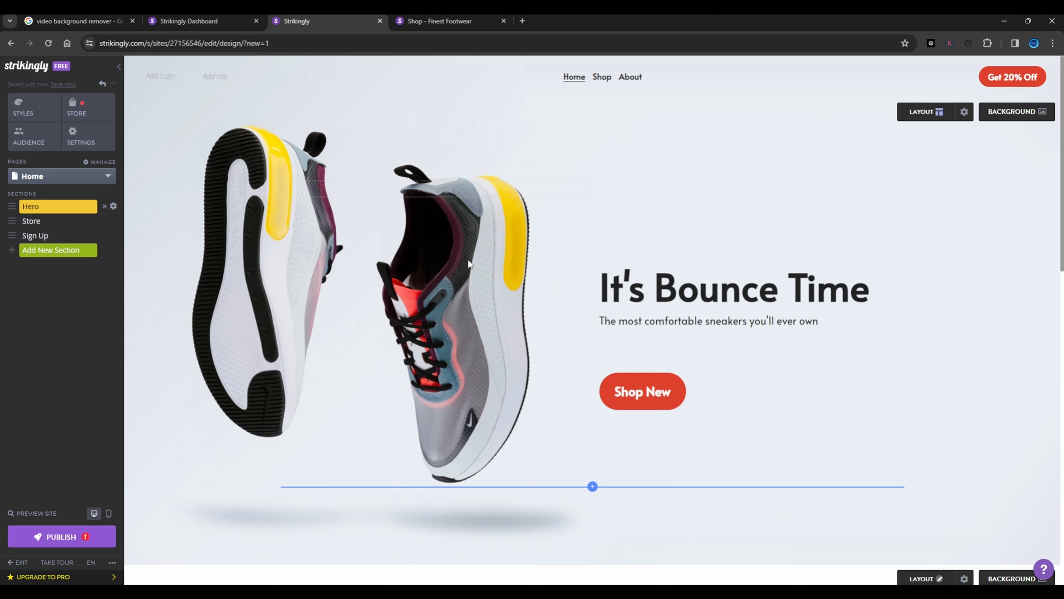
Append "at finest footwear." to the tagline below the hero heading "It's Bounce Time"
left_click(721, 290)
triple_click(689, 292)
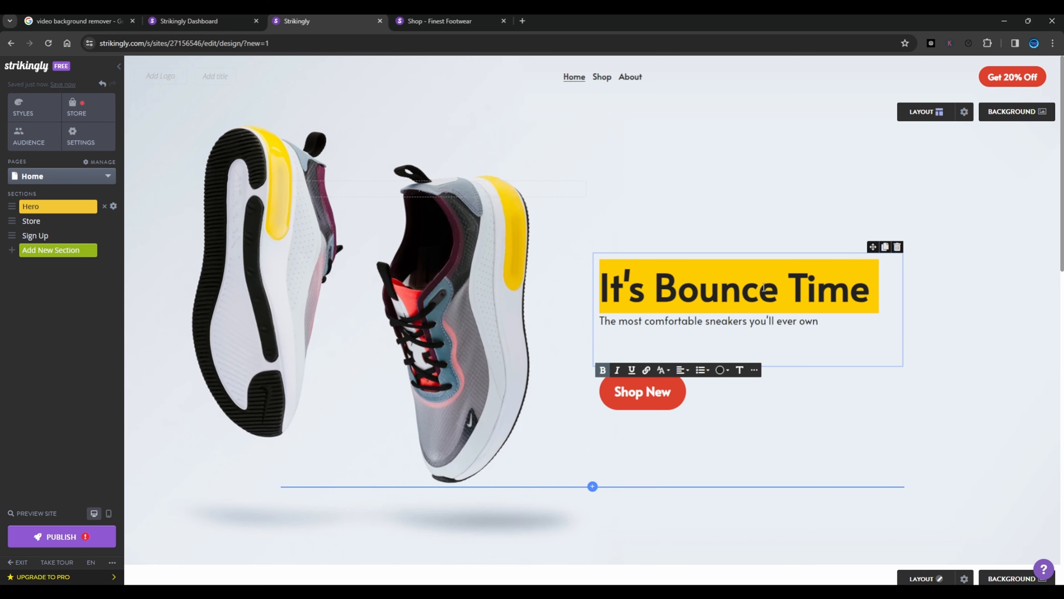
left_click(818, 288)
left_click(821, 342)
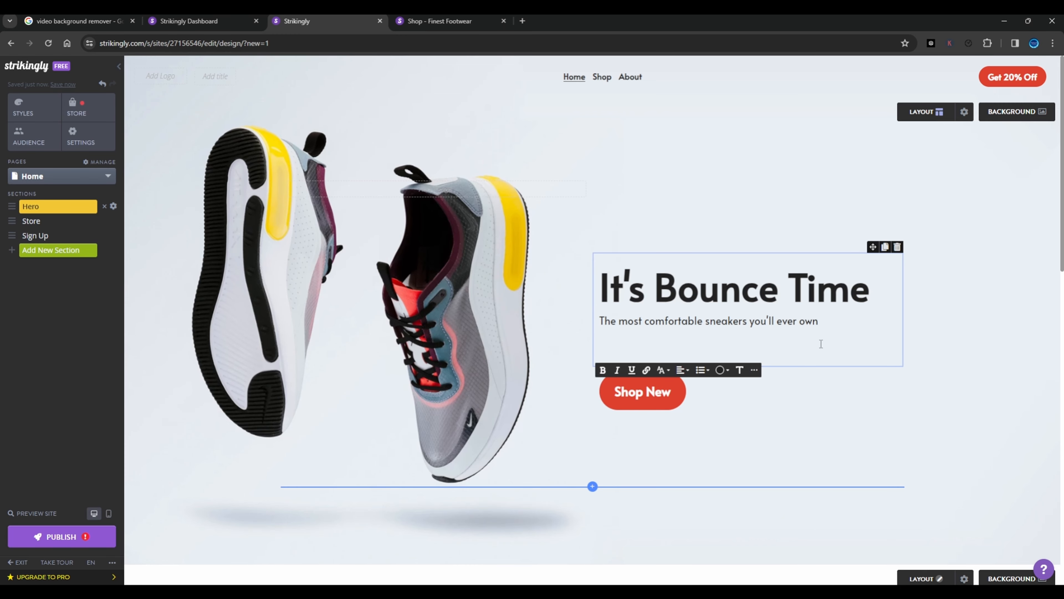
type("at finest footwear")
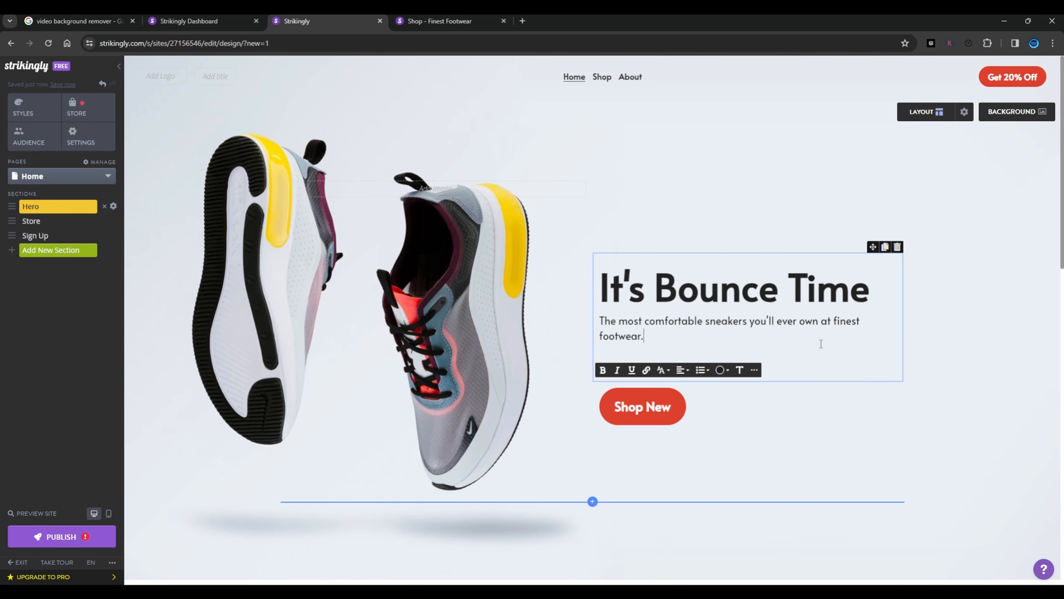
type(".")
Look over the Newest Releases store section and its product management page, and return to the site design
scroll(821, 344, "down", 10)
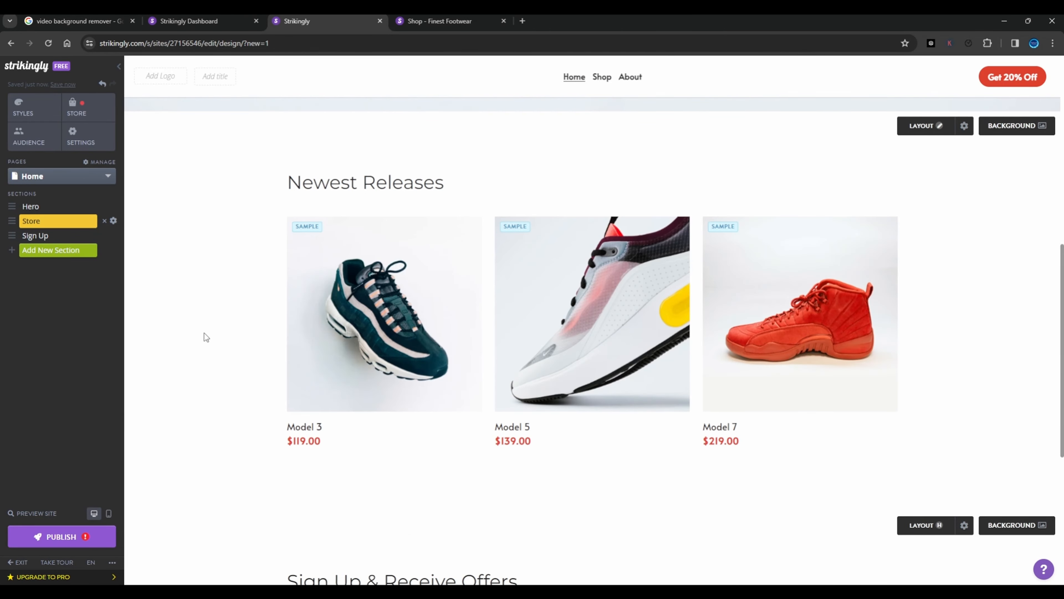
scroll(460, 260, "down", 2)
scroll(464, 271, "up", 1)
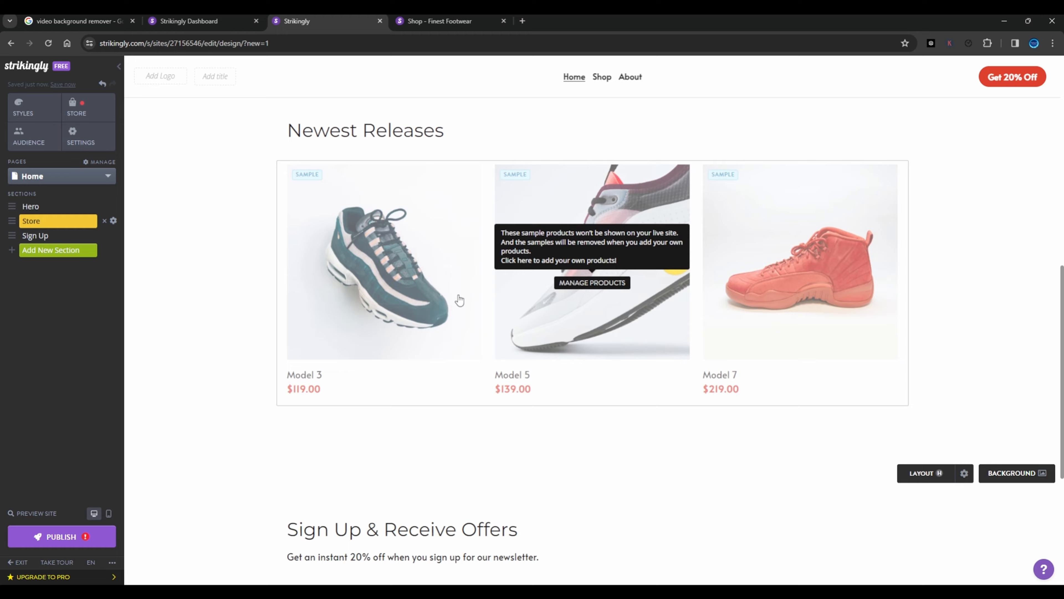
left_click(465, 271)
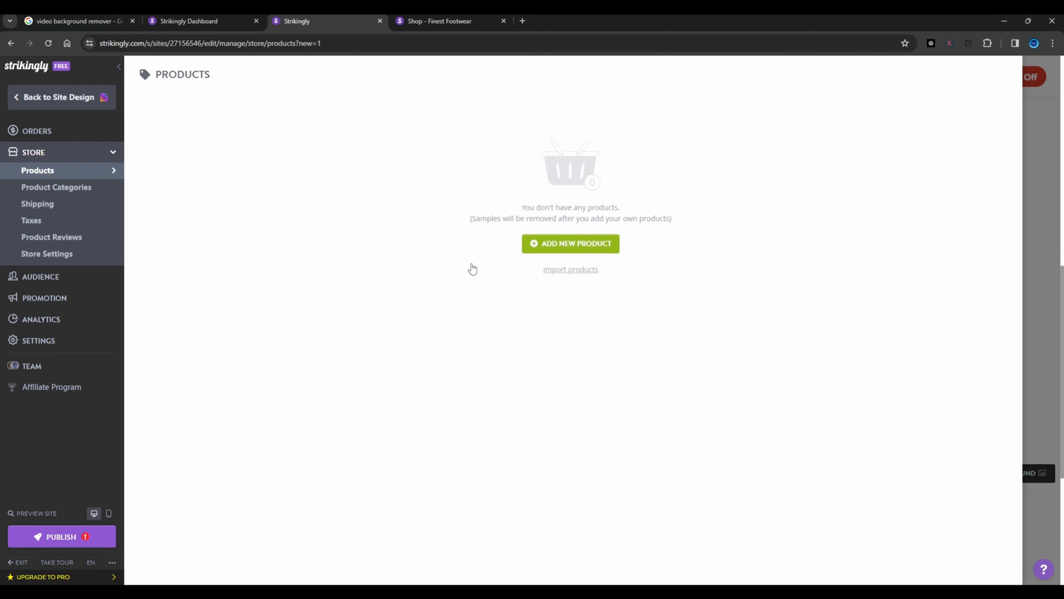
left_click(1040, 183)
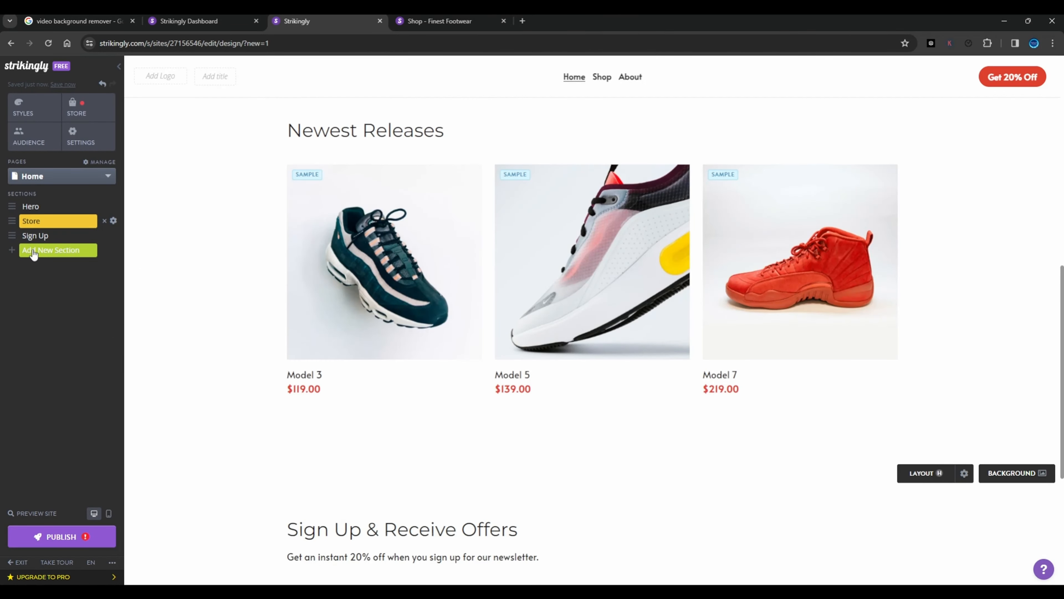
Add a Simple Store section with the large single-column product layout below the existing Store section
left_click(36, 251)
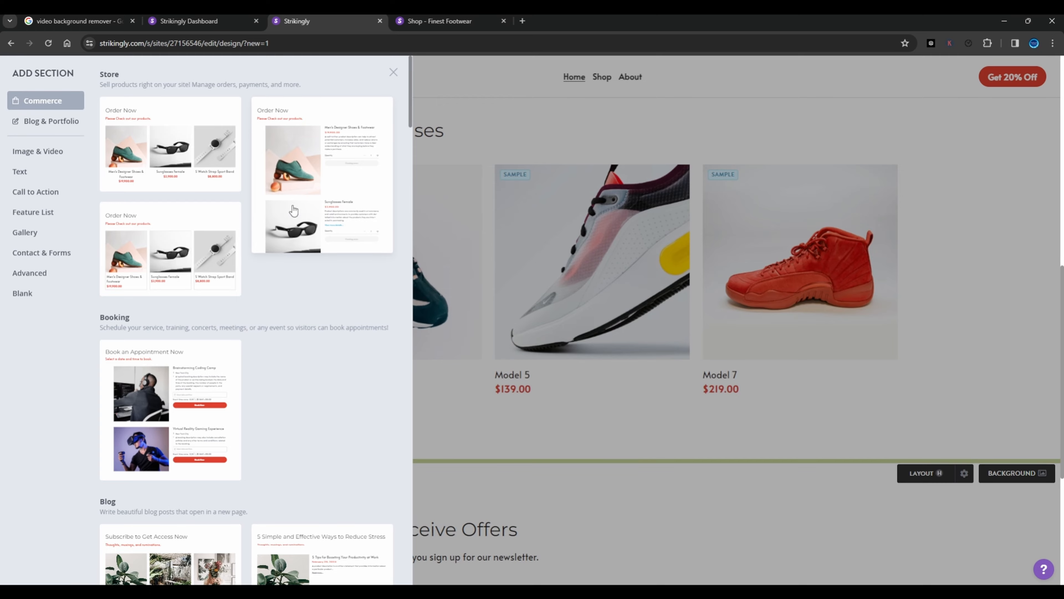
left_click(301, 159)
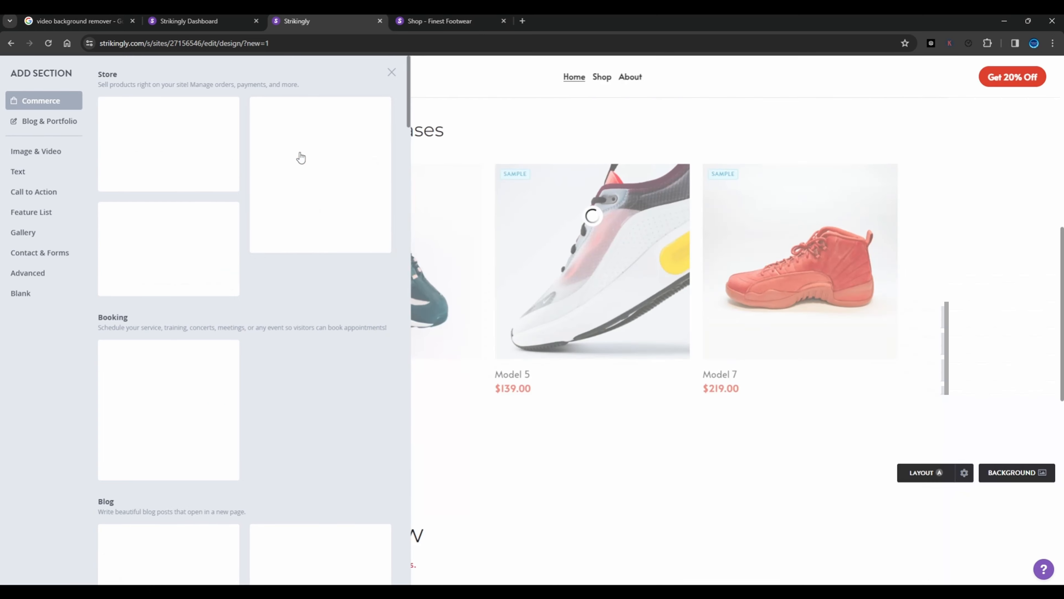
scroll(574, 295, "up", 10)
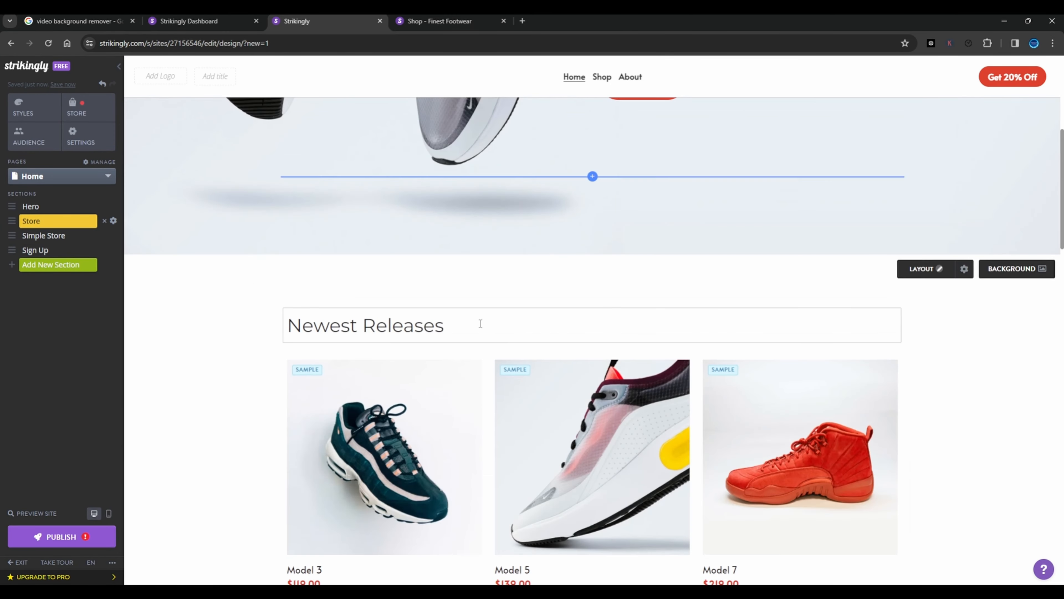
scroll(556, 390, "down", 1)
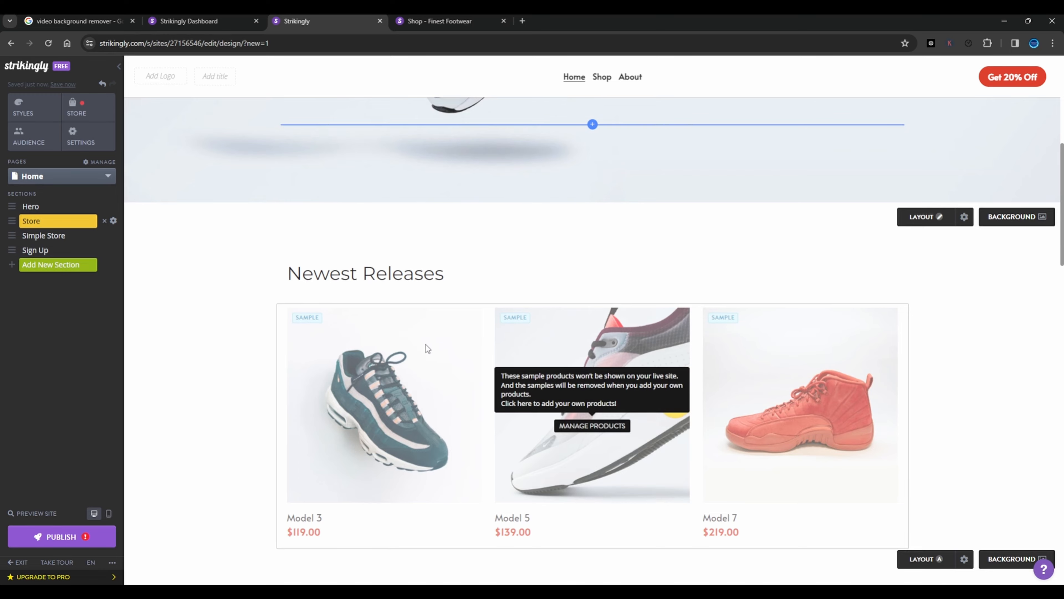
Delete the original Store section with the Newest Releases heading, keeping the Simple Store section
left_click(49, 222)
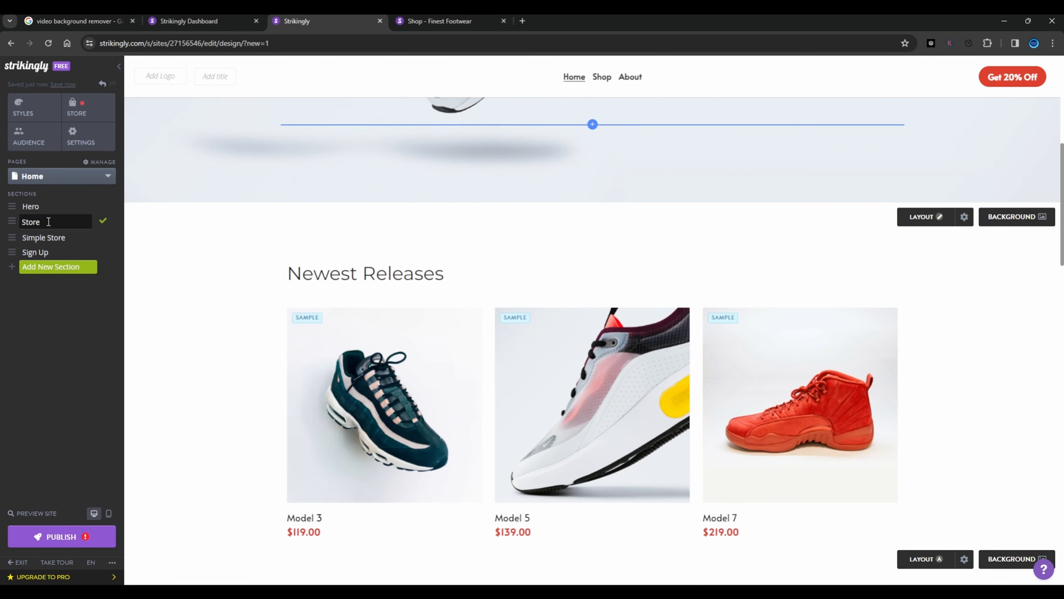
left_click(48, 236)
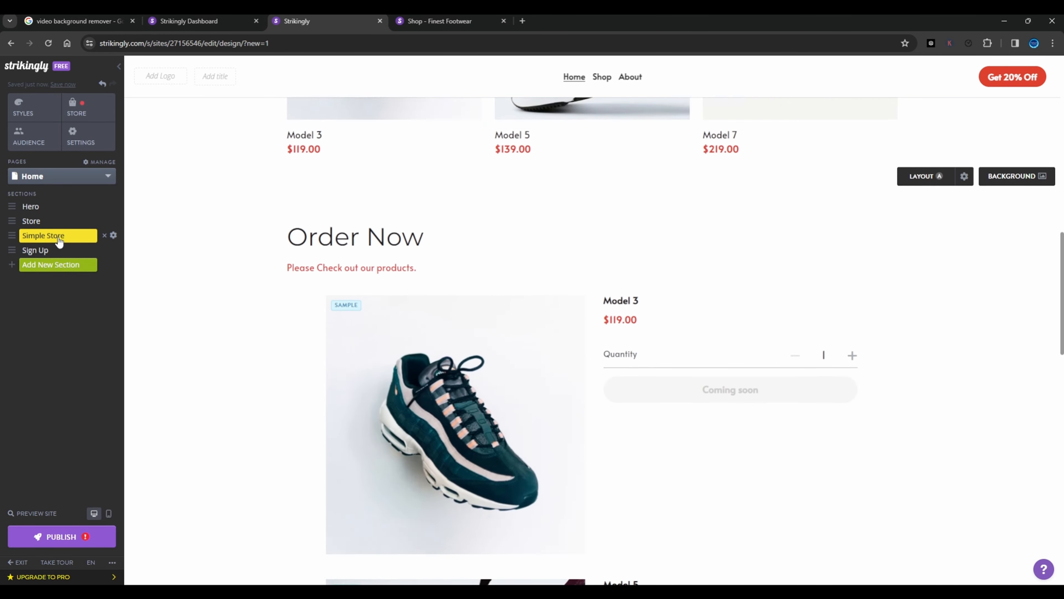
left_click(49, 222)
left_click(105, 221)
left_click(577, 131)
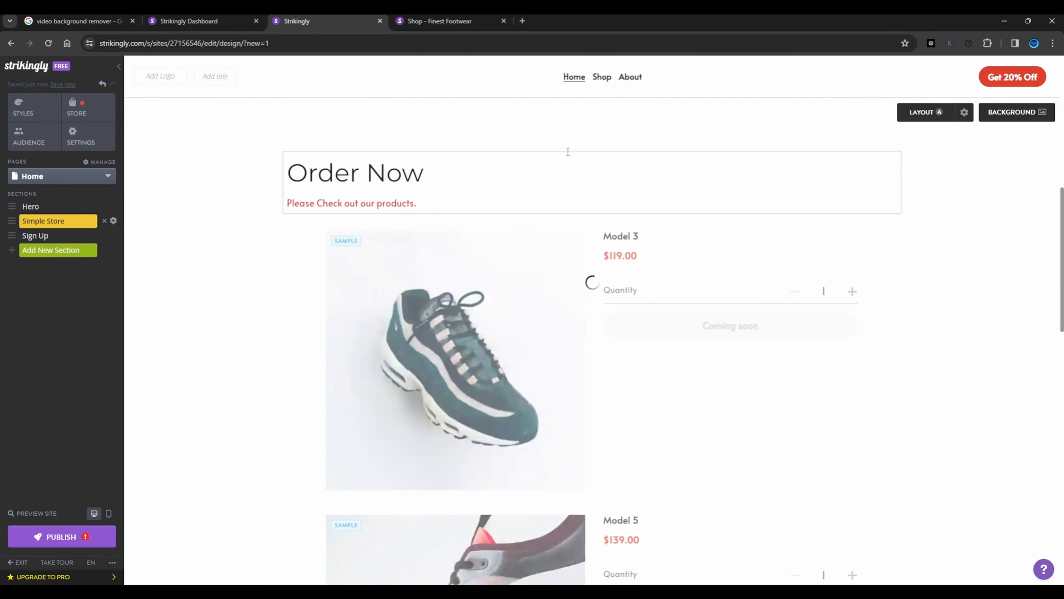
Review the sample products in the Order Now section and briefly view where they are managed
scroll(537, 296, "down", 10)
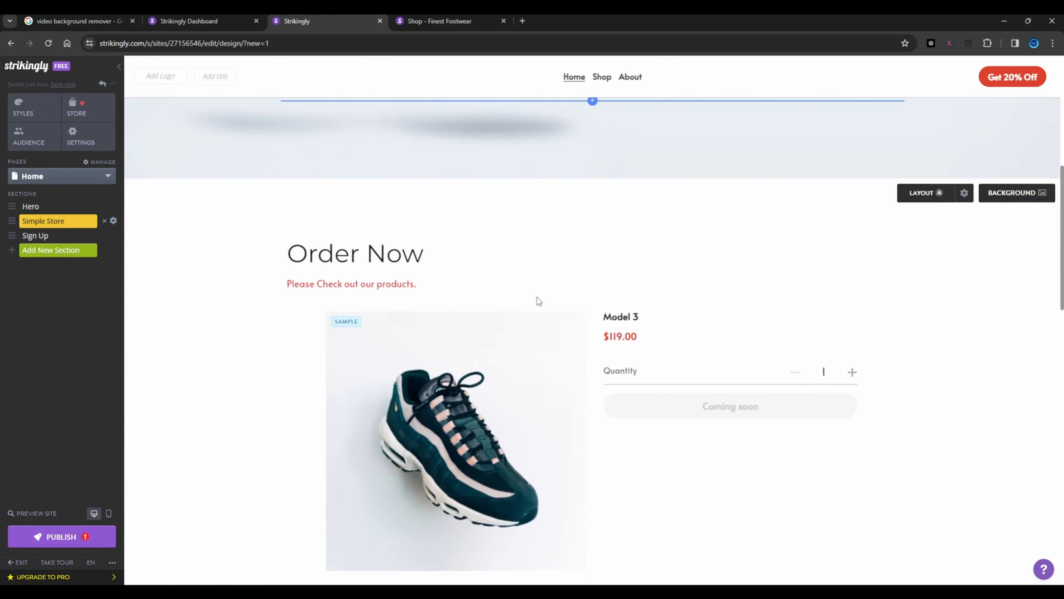
scroll(536, 296, "down", 4)
scroll(537, 296, "up", 7)
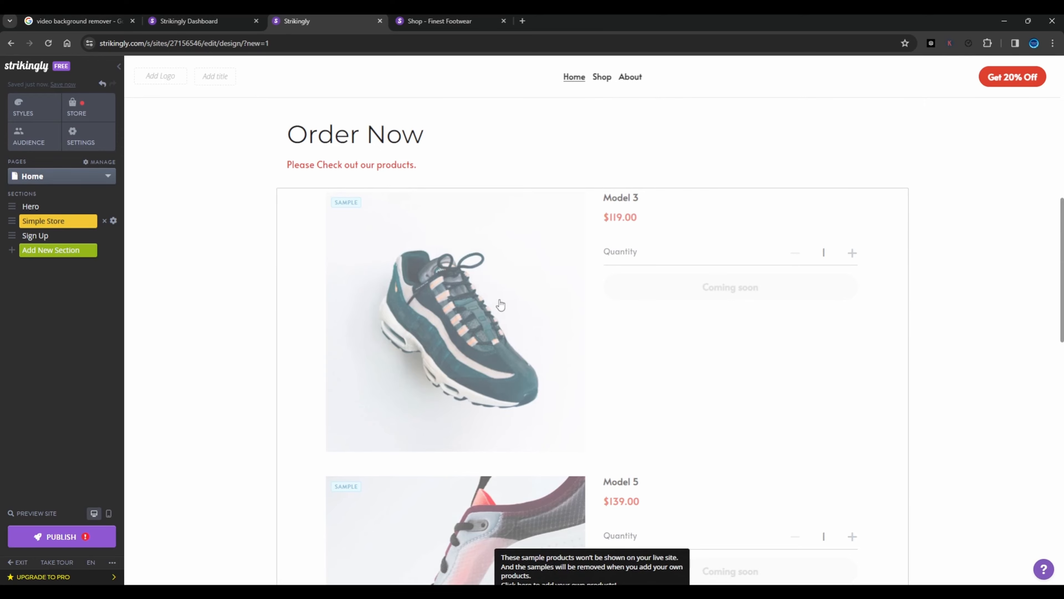
left_click(509, 305)
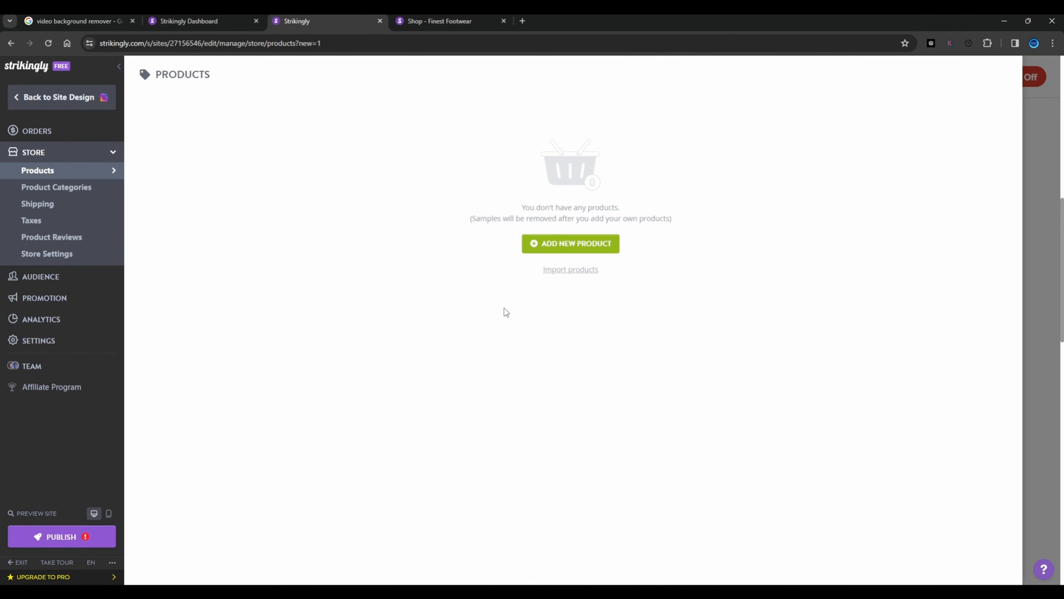
left_click(1039, 310)
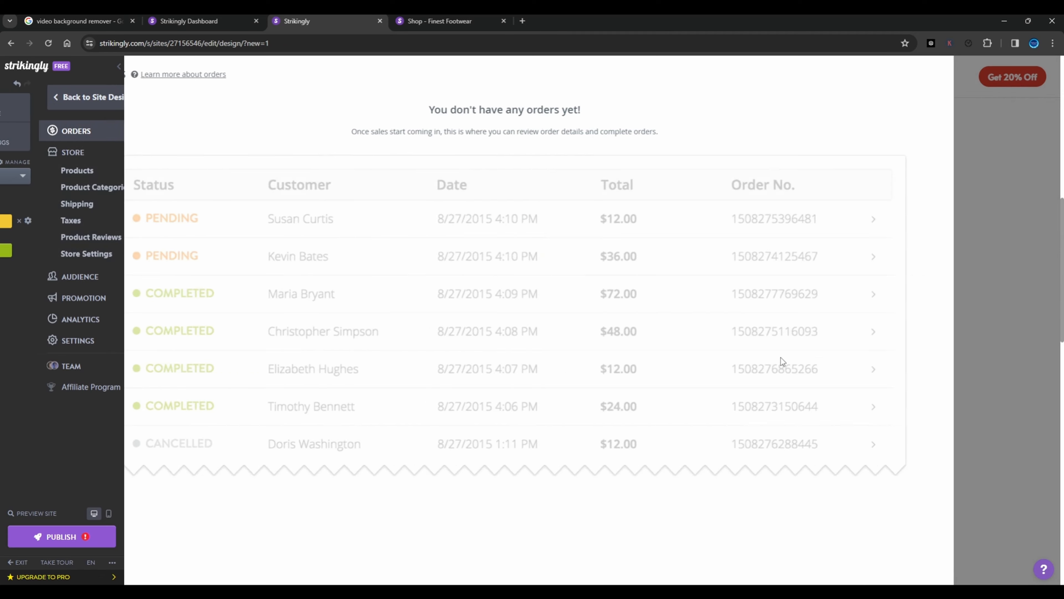
Start a new physical product named "Aquamarine high Top Sneakers" with a description of its trendy look, Aquamarine color theme and lasting quality
left_click(474, 357)
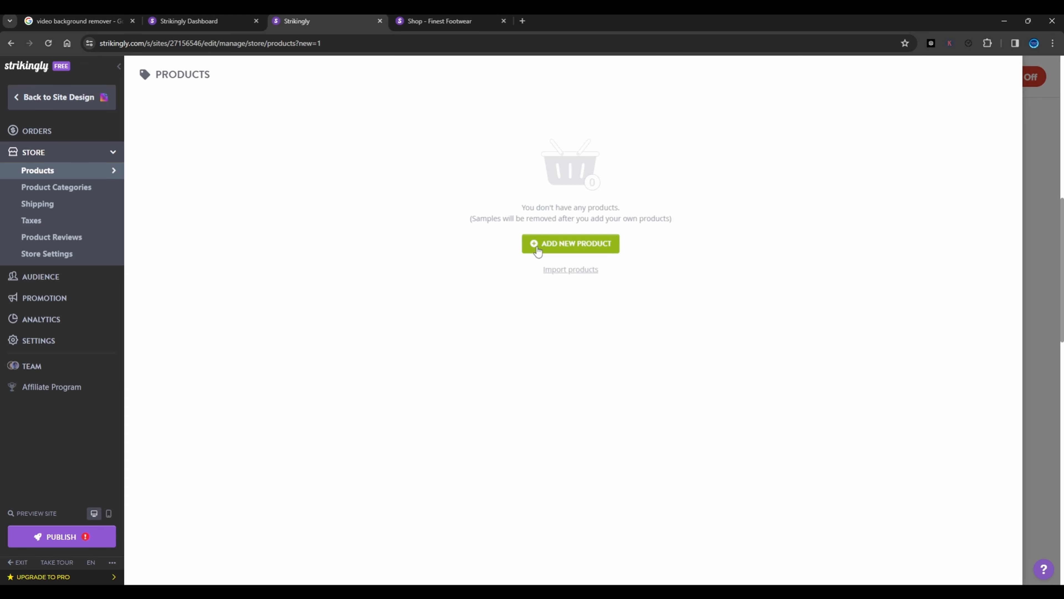
left_click(553, 246)
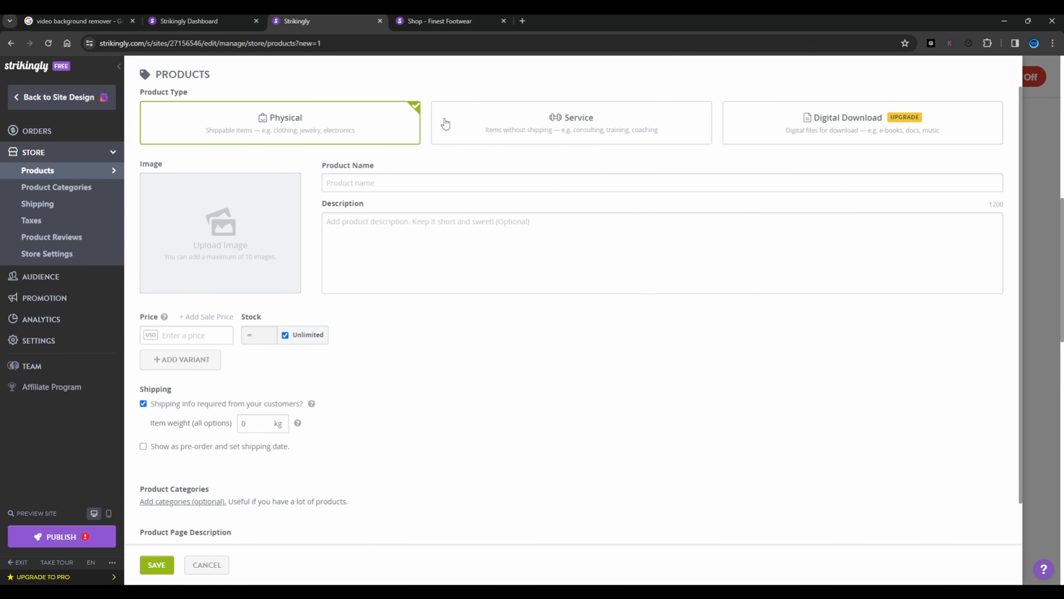
left_click(403, 182)
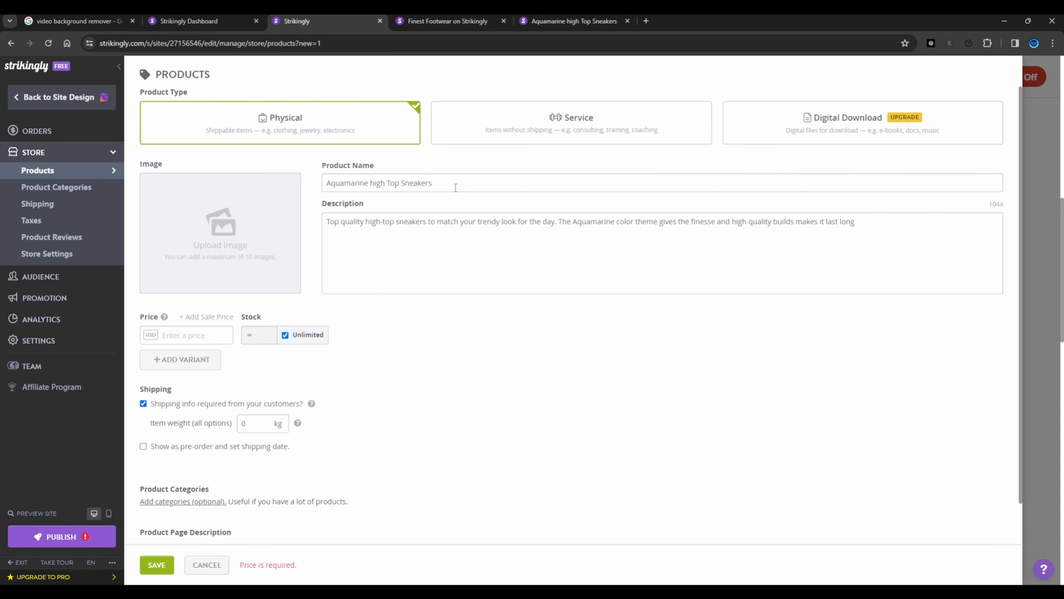
Add the already uploaded blue-and-black high-top sneaker picture as the image of the Aquamarine product
left_click(212, 242)
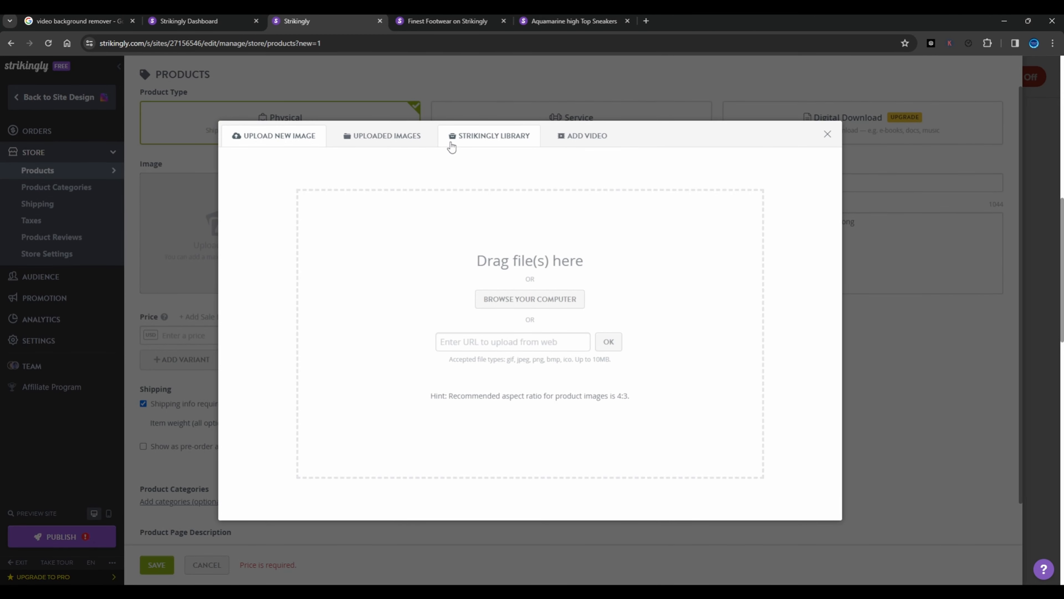
left_click(380, 138)
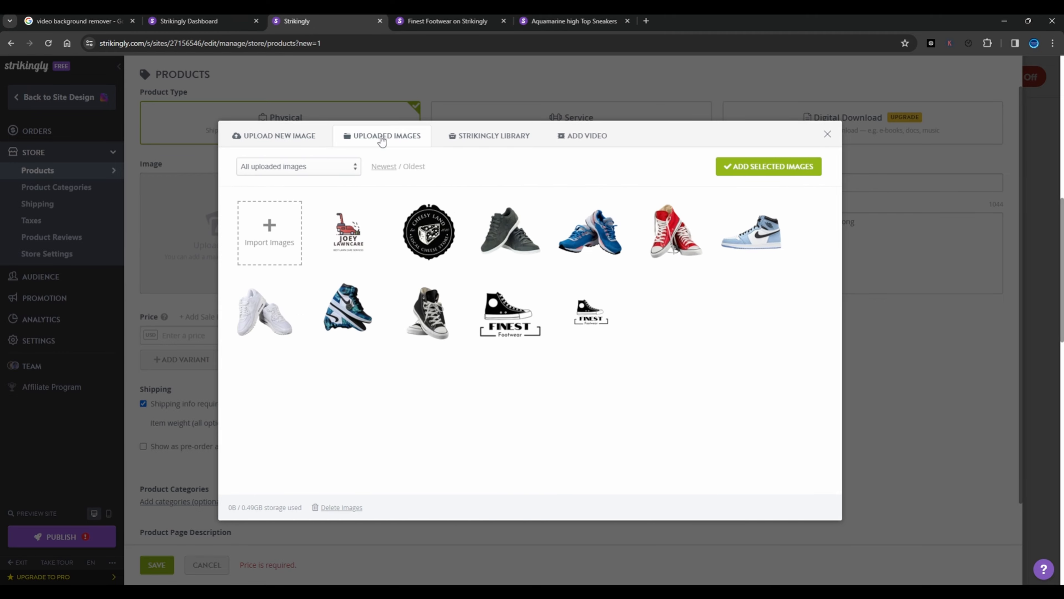
left_click(363, 302)
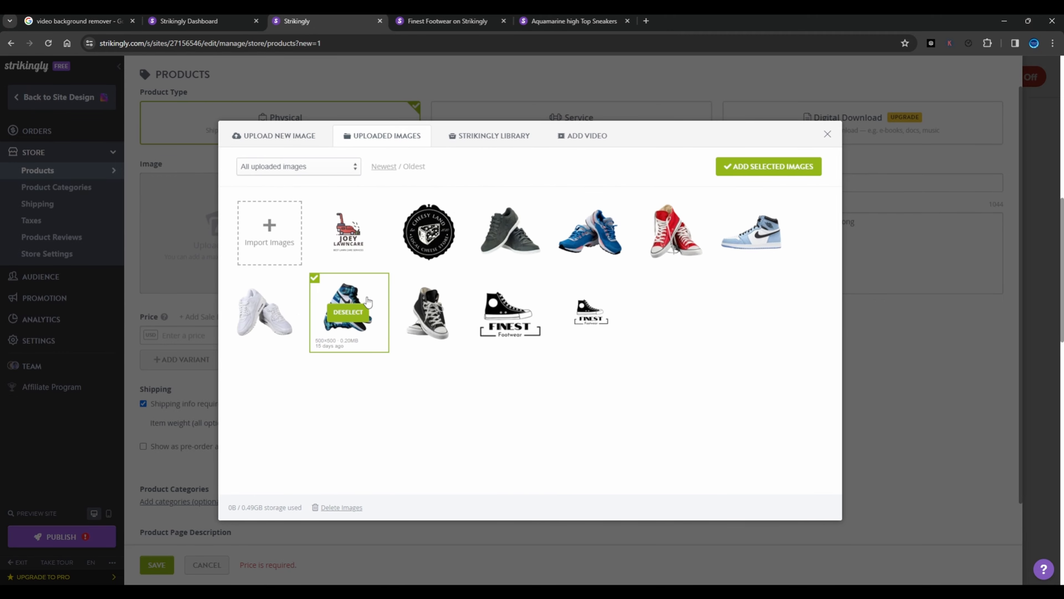
left_click(755, 170)
scroll(405, 312, "down", 1)
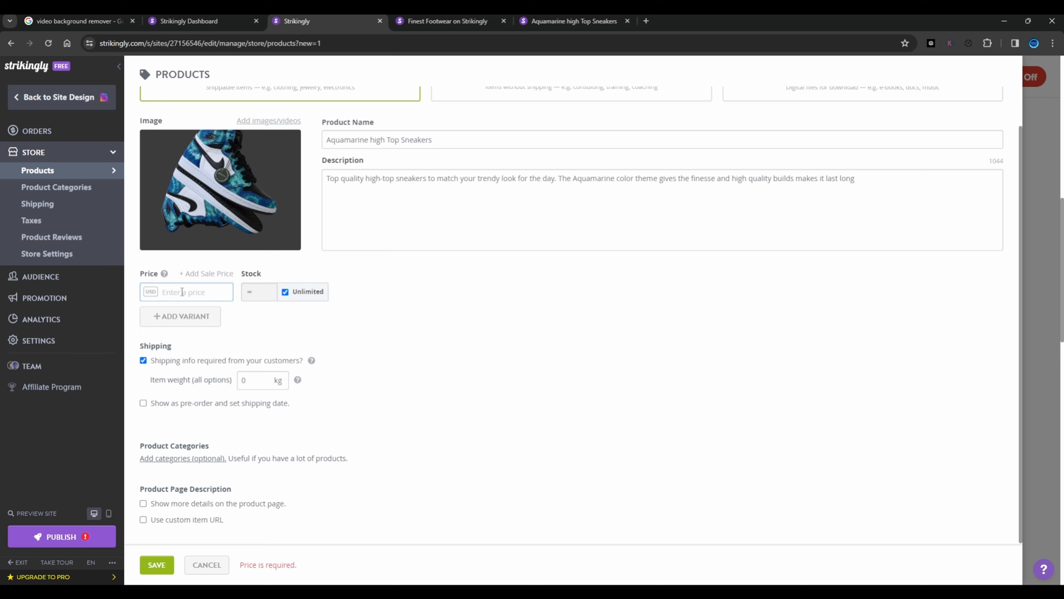
Set the Aquamarine product's price to 109 USD and its item weight to 0.70 kg
type("109")
left_click(257, 386)
type("7")
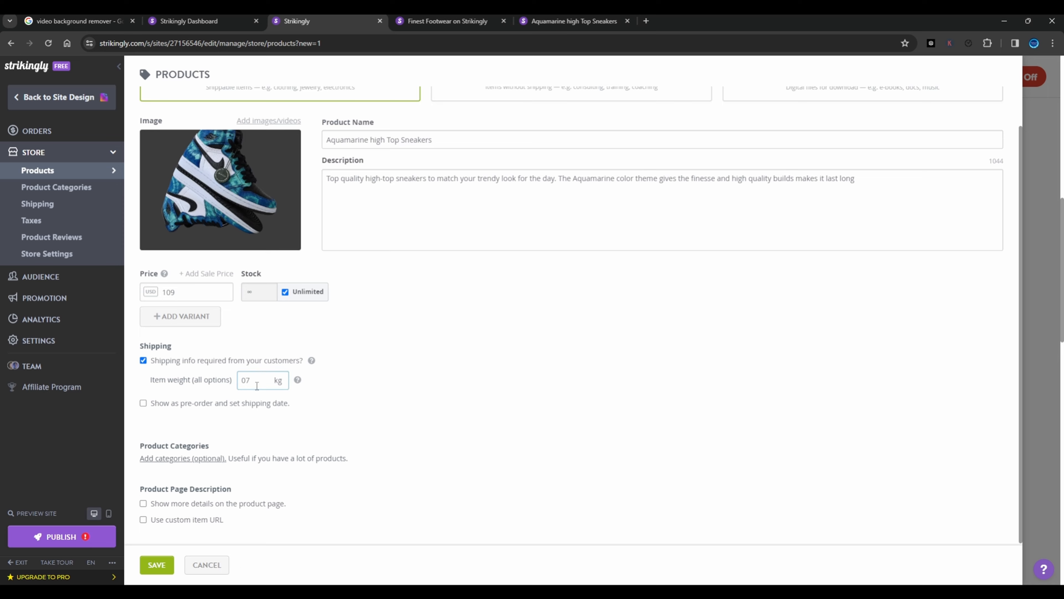
Enable more details on the product page, fill them with the long description copied from the live Aquamarine product page, and save the product
left_click(178, 504)
scroll(410, 476, "down", 3)
left_click(412, 463)
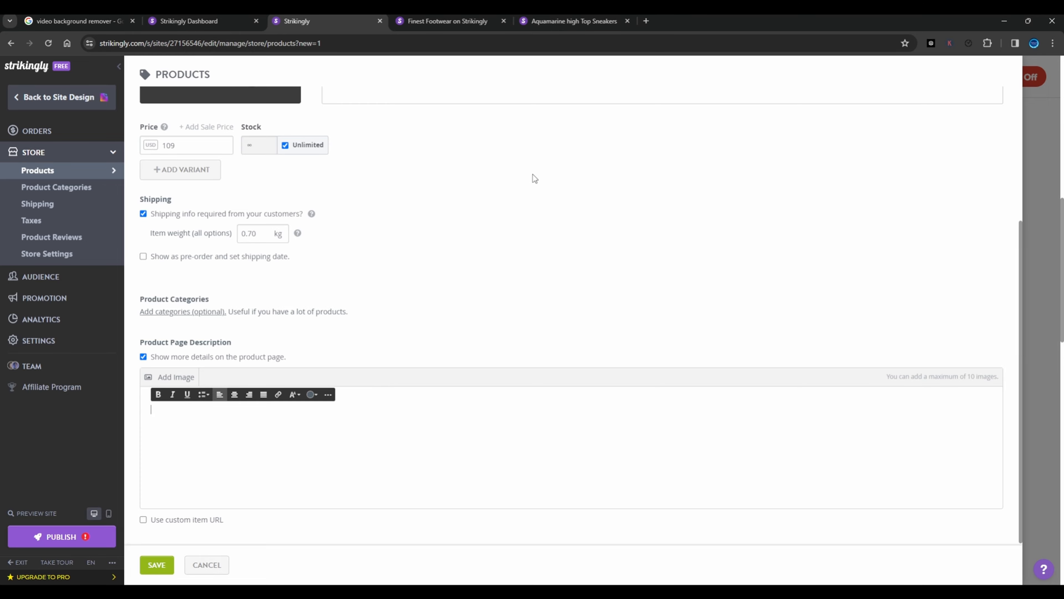
left_click(558, 19)
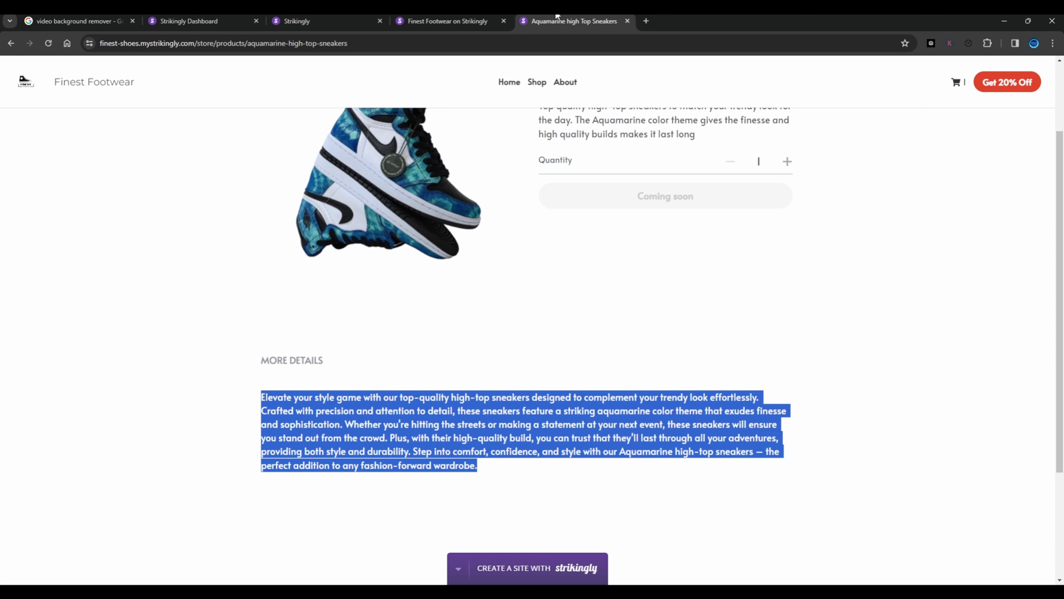
key("ctrl+c")
left_click(326, 21)
key("ctrl+v")
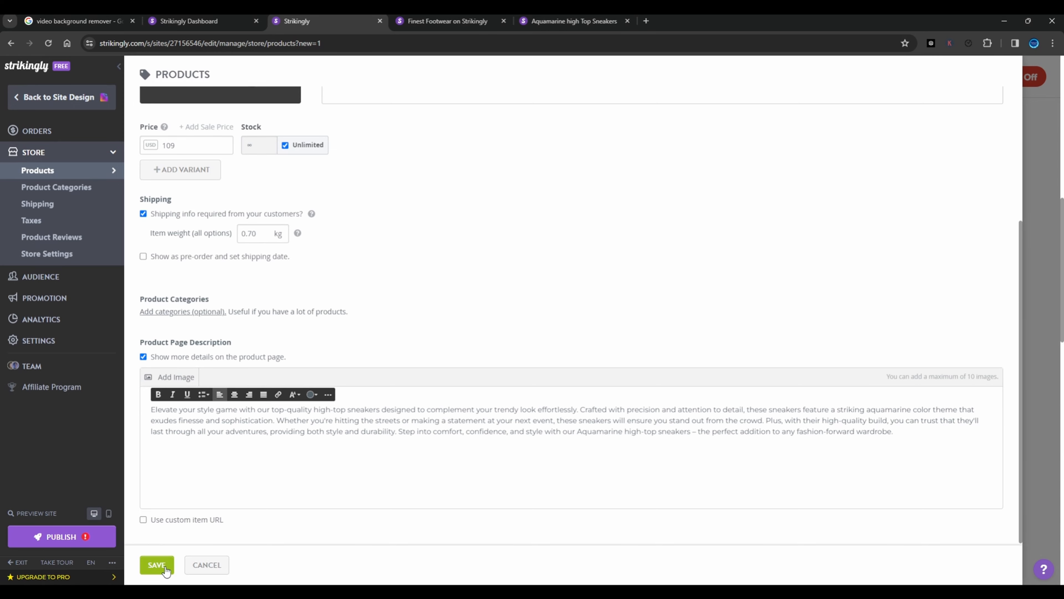
left_click(157, 564)
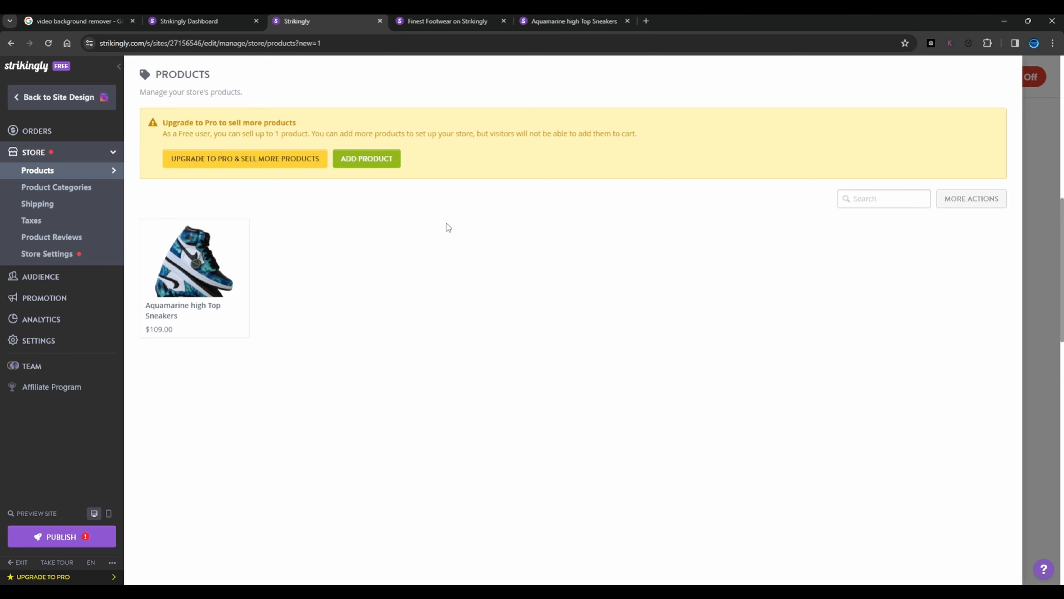
Start adding another product, and check the disabled mark on the Army Green Trendy Formal product
left_click(369, 164)
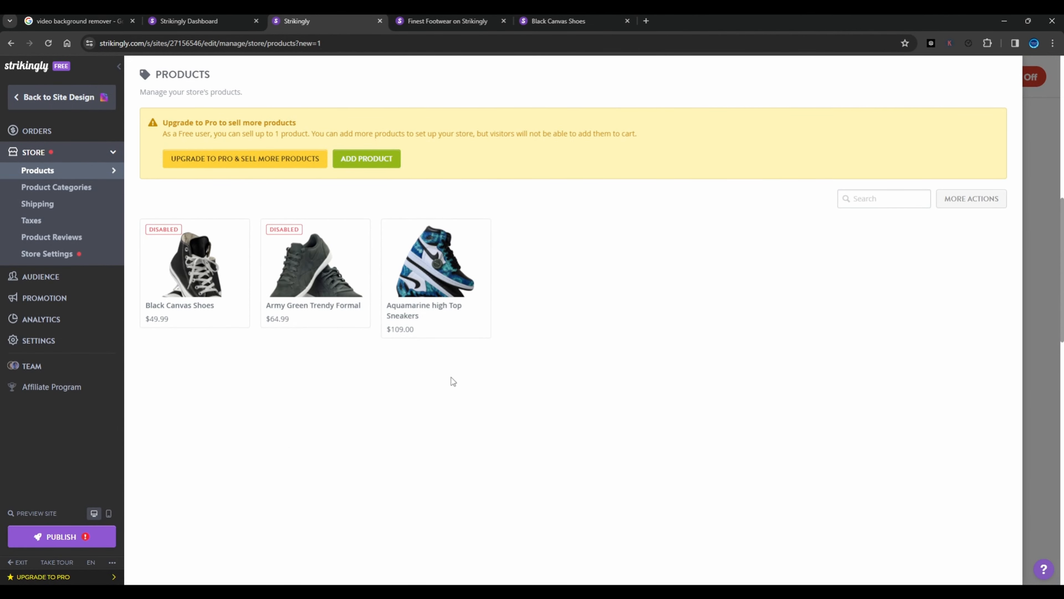
mouse_move(295, 234)
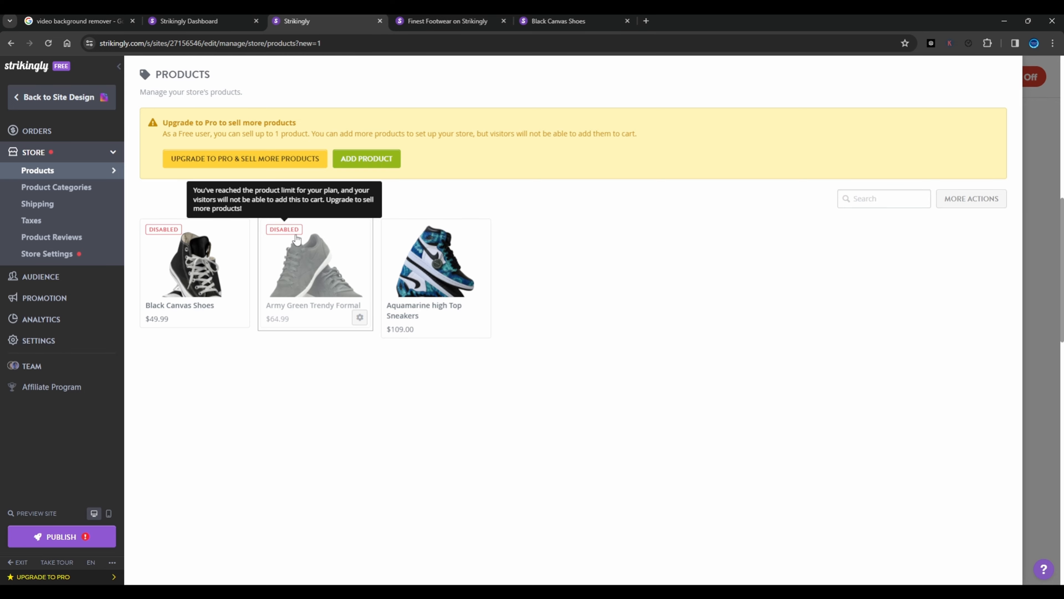
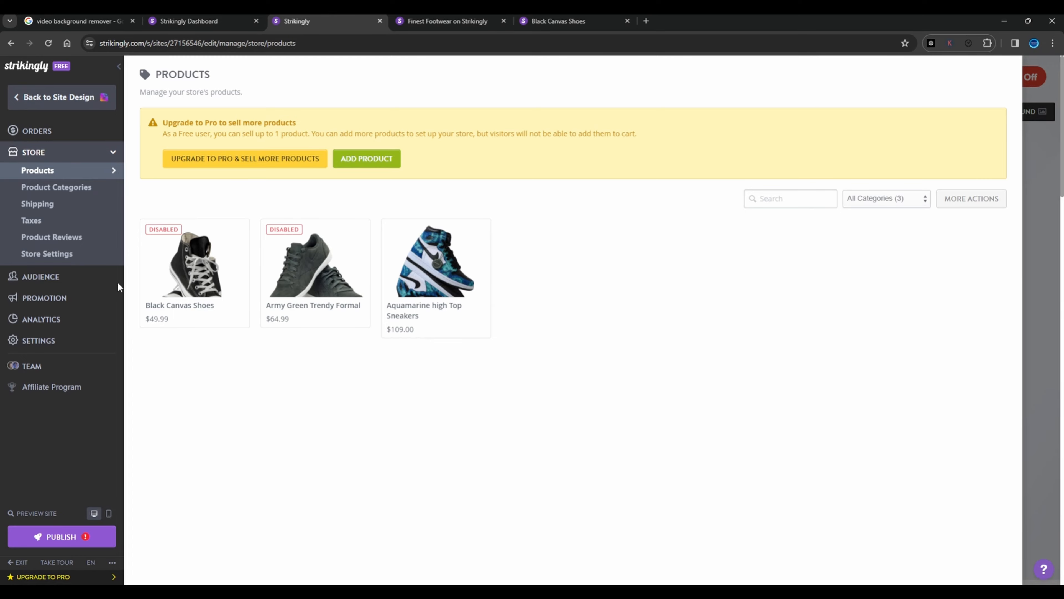
Set the site title to "Finest Footwear" in the site's basic information settings
left_click(64, 341)
left_click(180, 120)
double_click(337, 112)
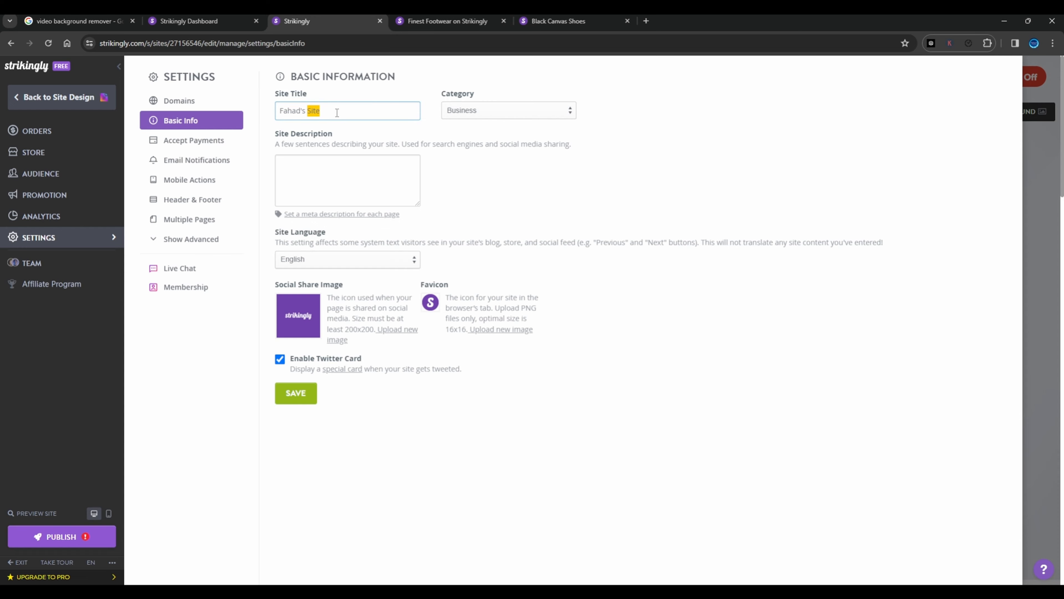
left_click(337, 112)
type("Finest Footwear")
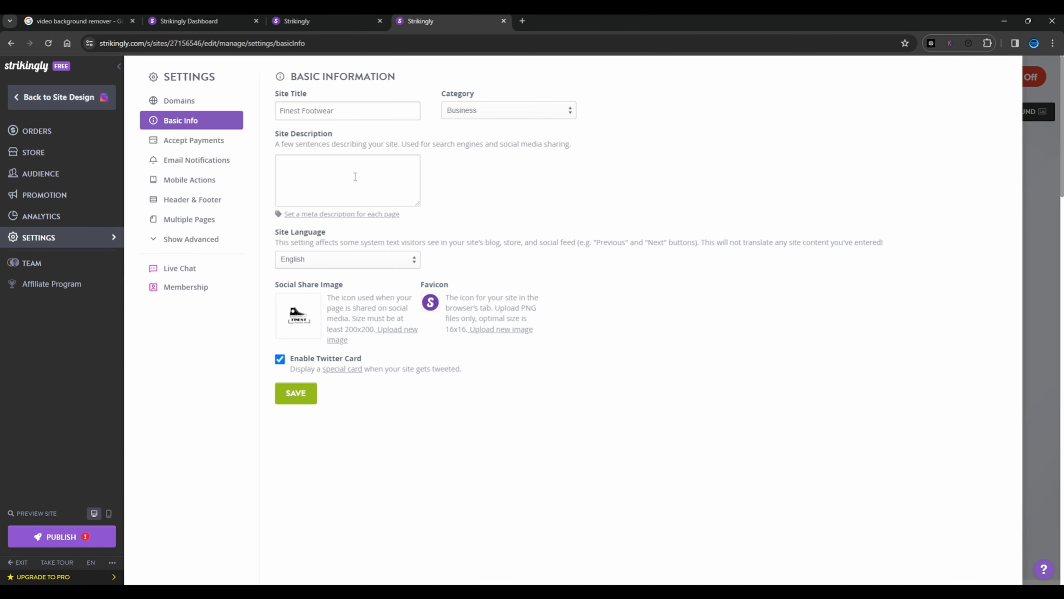
Use the smaller uploaded Finest Footwear logo as both the social share image and the favicon, and save the basic information
left_click(363, 191)
left_click(306, 314)
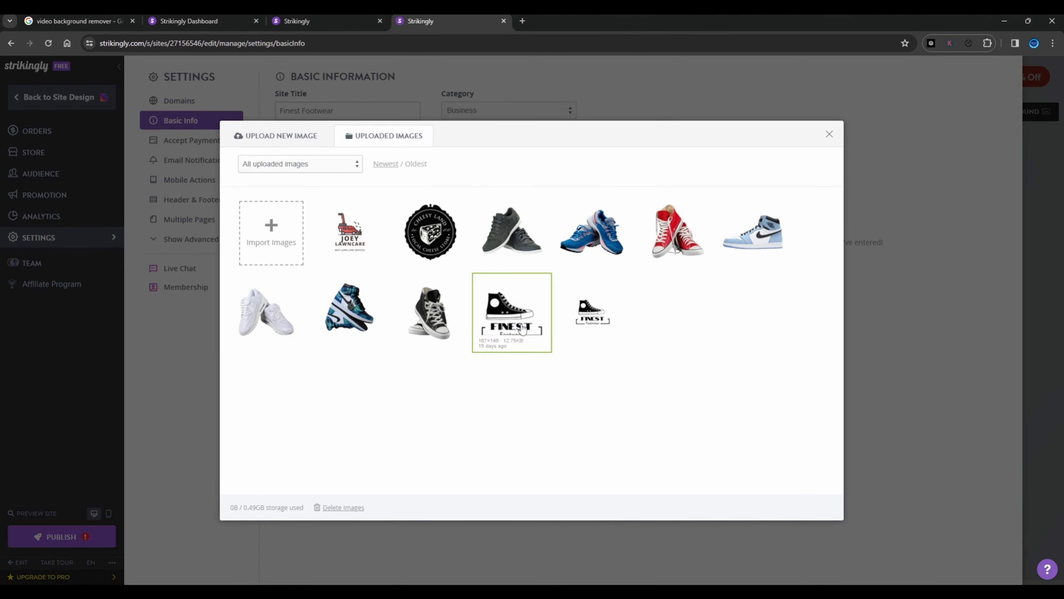
left_click(606, 312)
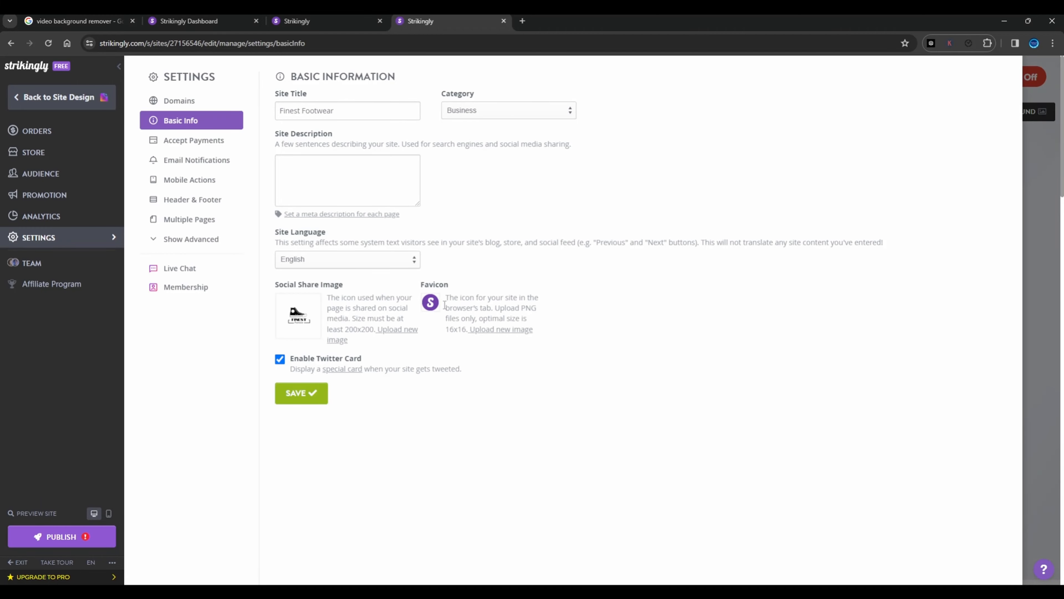
left_click(432, 305)
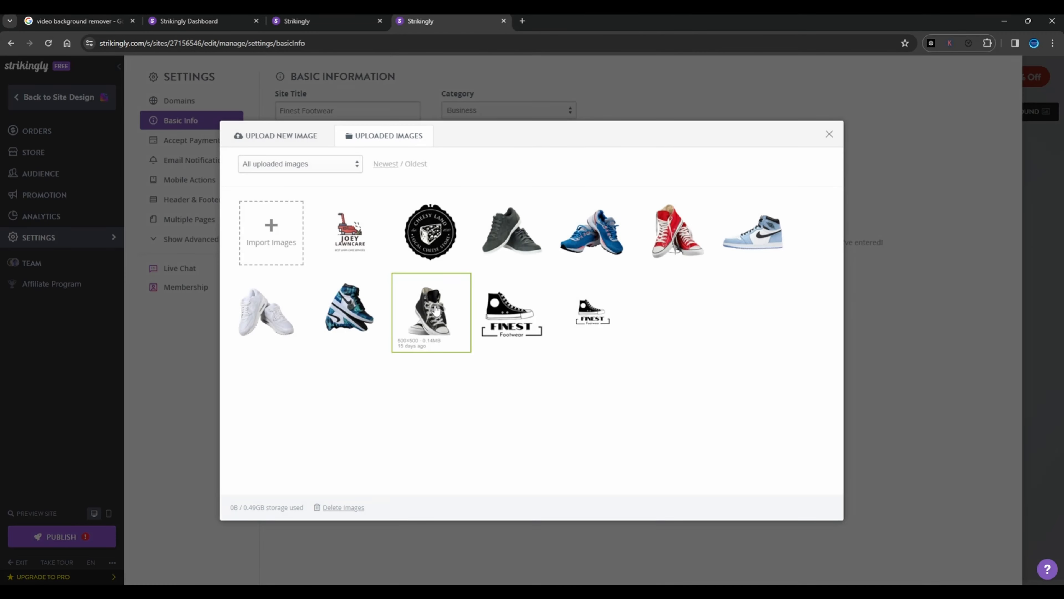
left_click(593, 323)
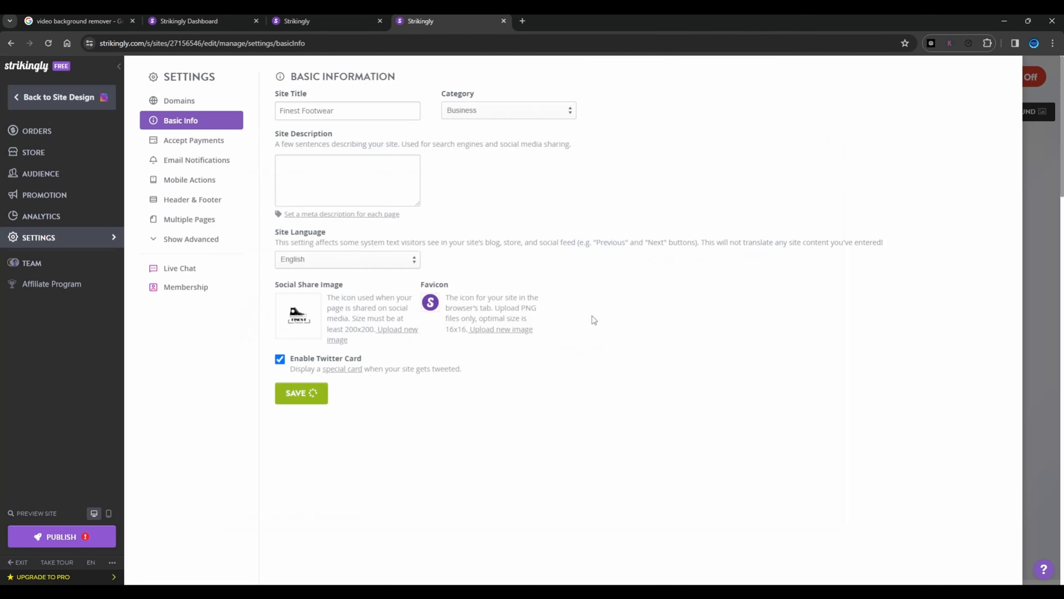
left_click(318, 393)
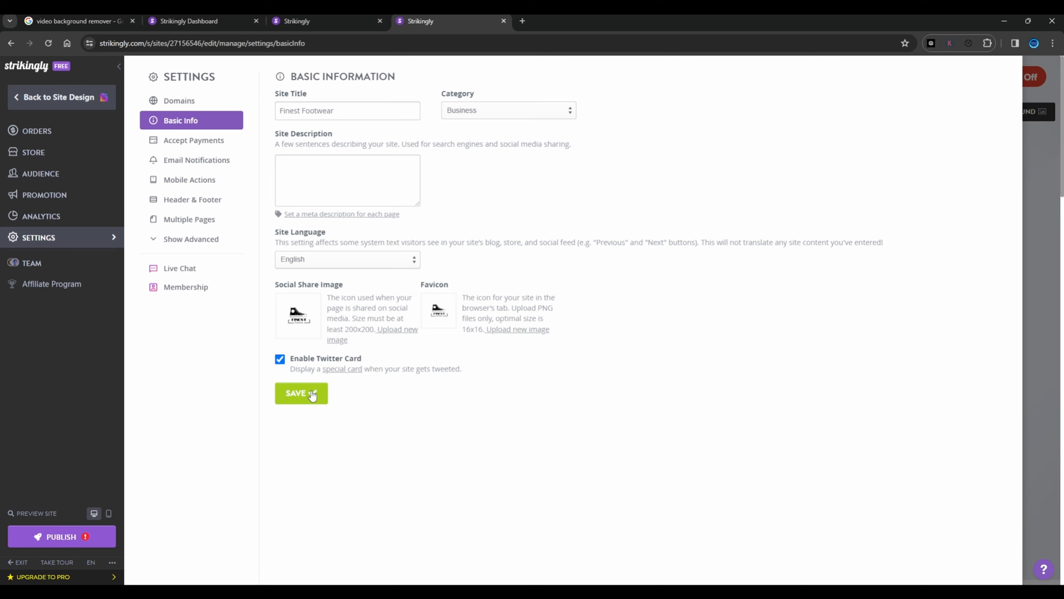
Review the payment gateways, and add and save a Simple Store button labelled Store in the mobile actions
left_click(222, 179)
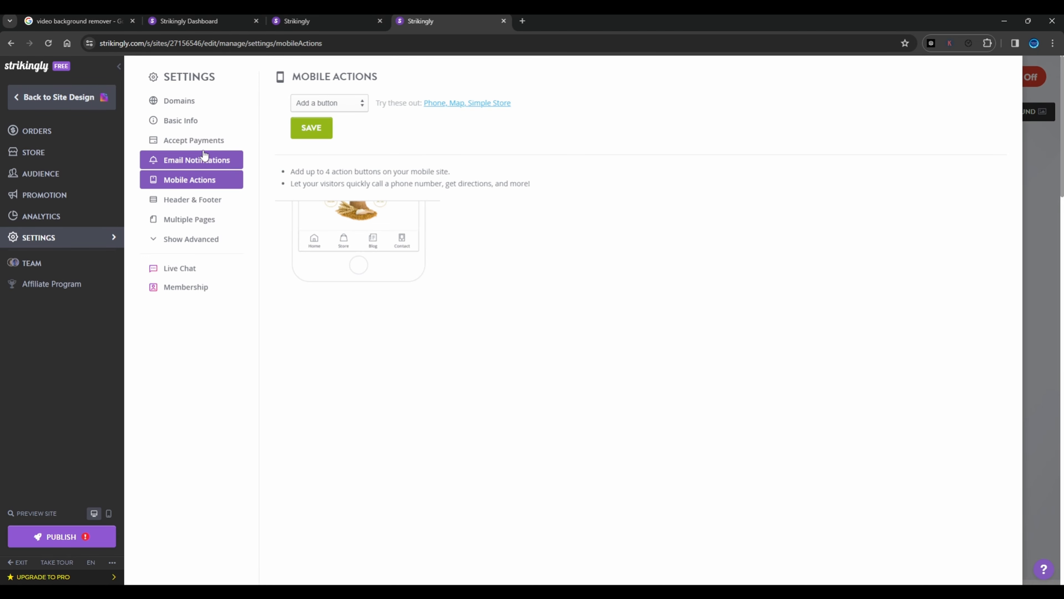
left_click(199, 142)
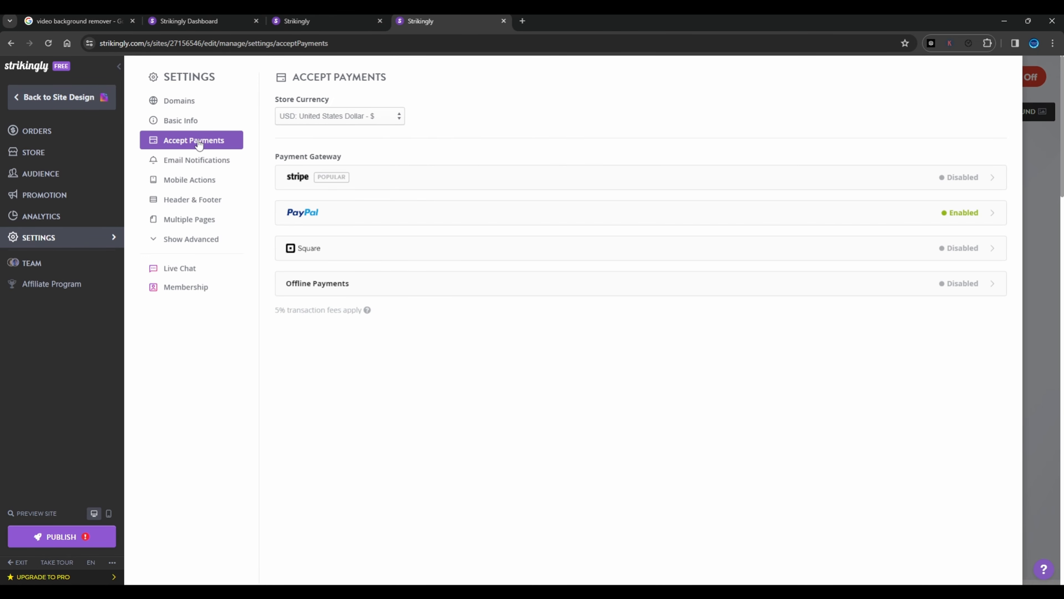
left_click(193, 188)
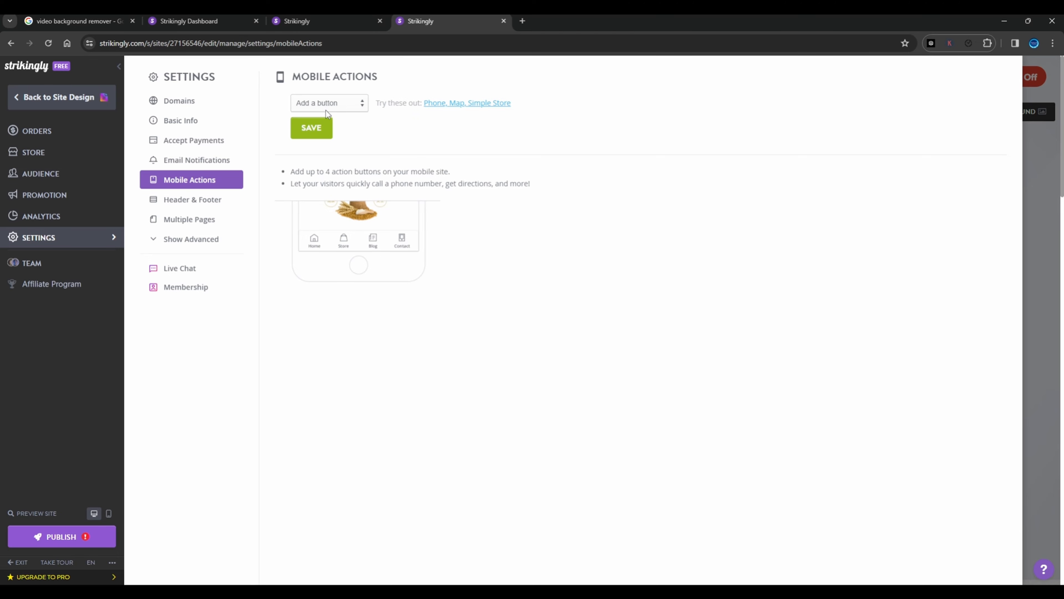
left_click(330, 139)
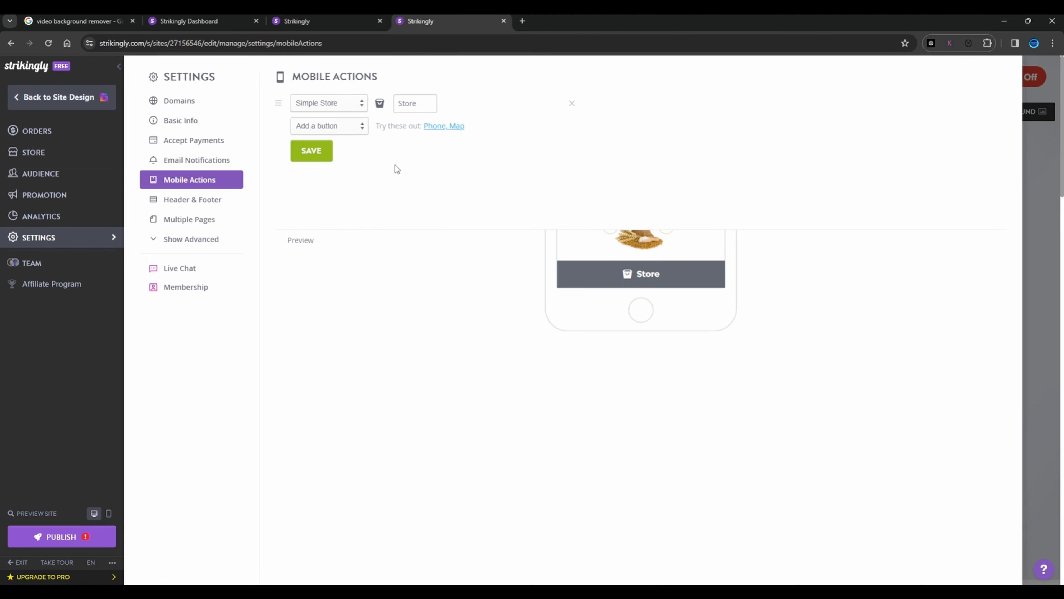
left_click(312, 151)
Review the header and footer display options, the multiple pages settings and the list of advanced settings
left_click(209, 202)
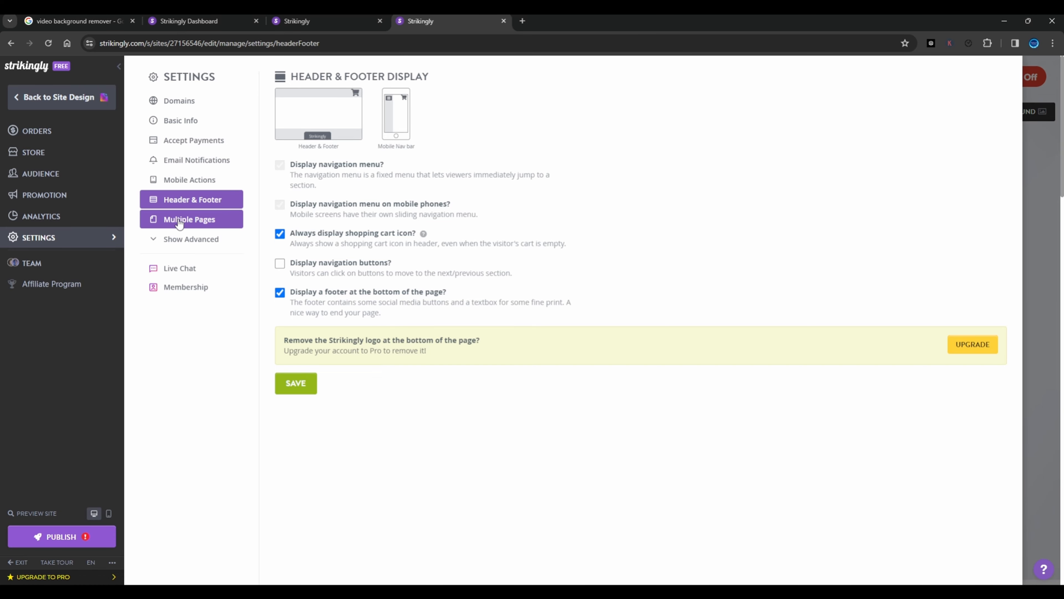
left_click(173, 225)
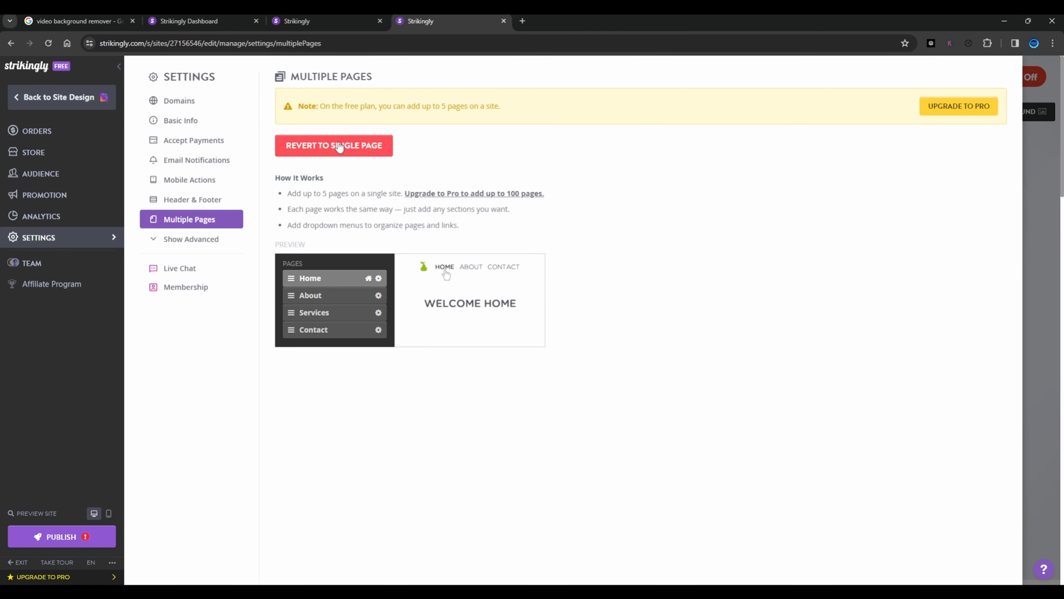
left_click(191, 239)
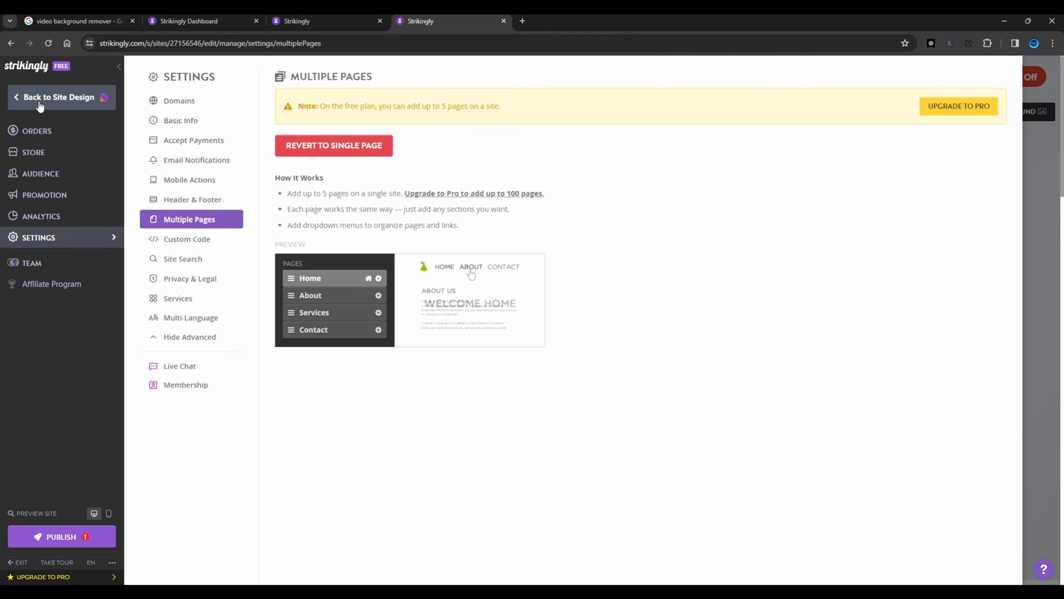
Return to the site design and examine the product listings on the Shop page and in the Home page's Simple Store section
left_click(55, 101)
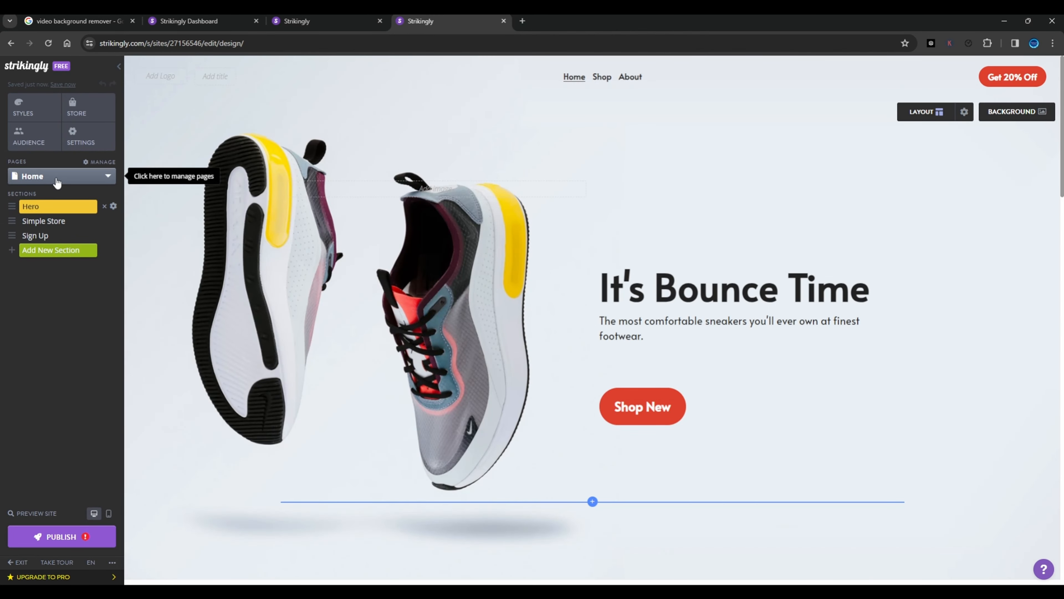
left_click(59, 177)
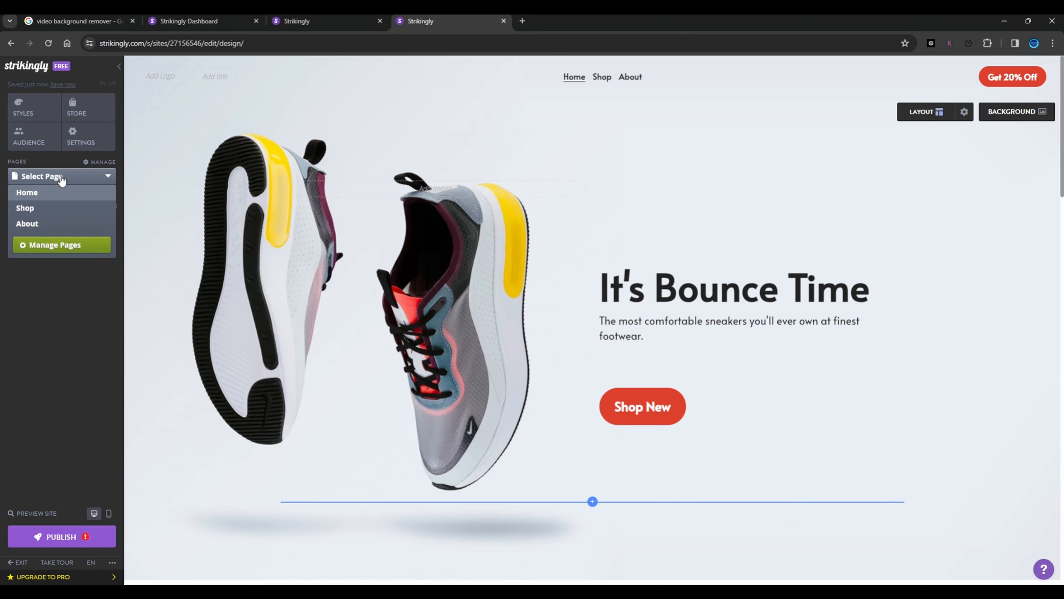
left_click(57, 210)
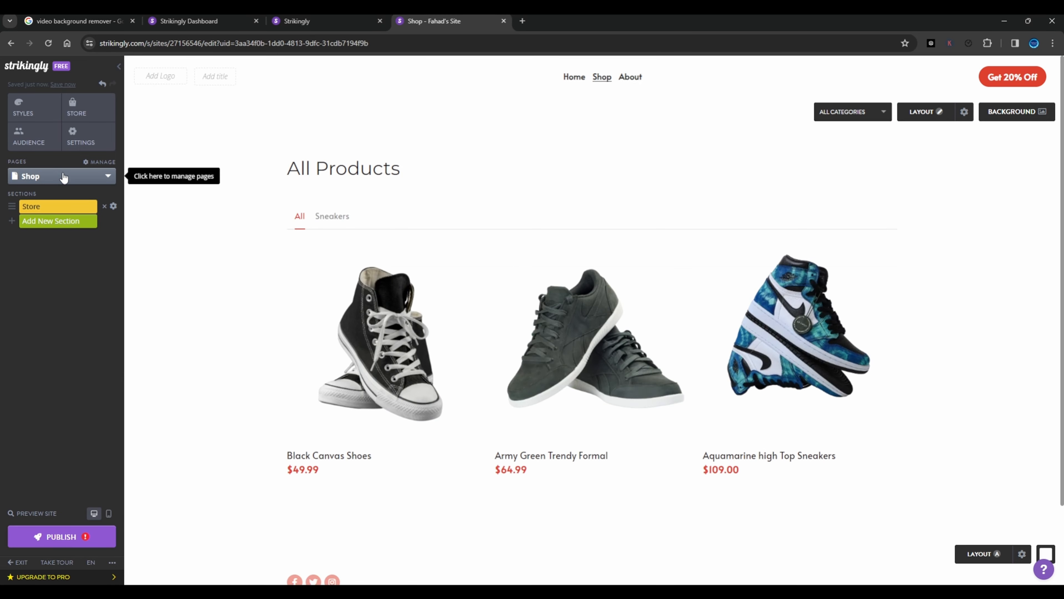
left_click(63, 176)
left_click(55, 225)
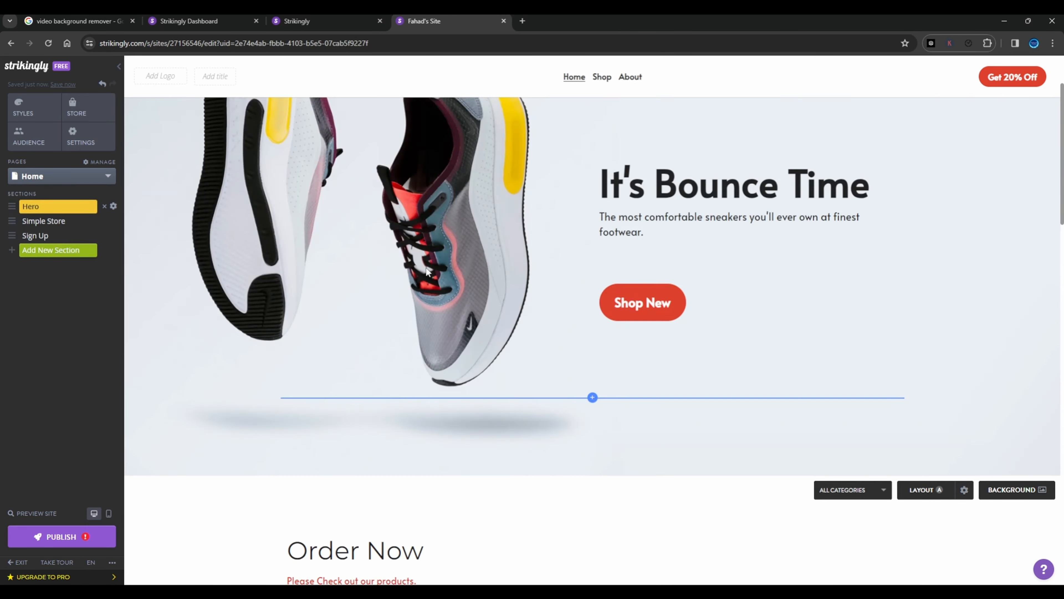
scroll(358, 346, "down", 9)
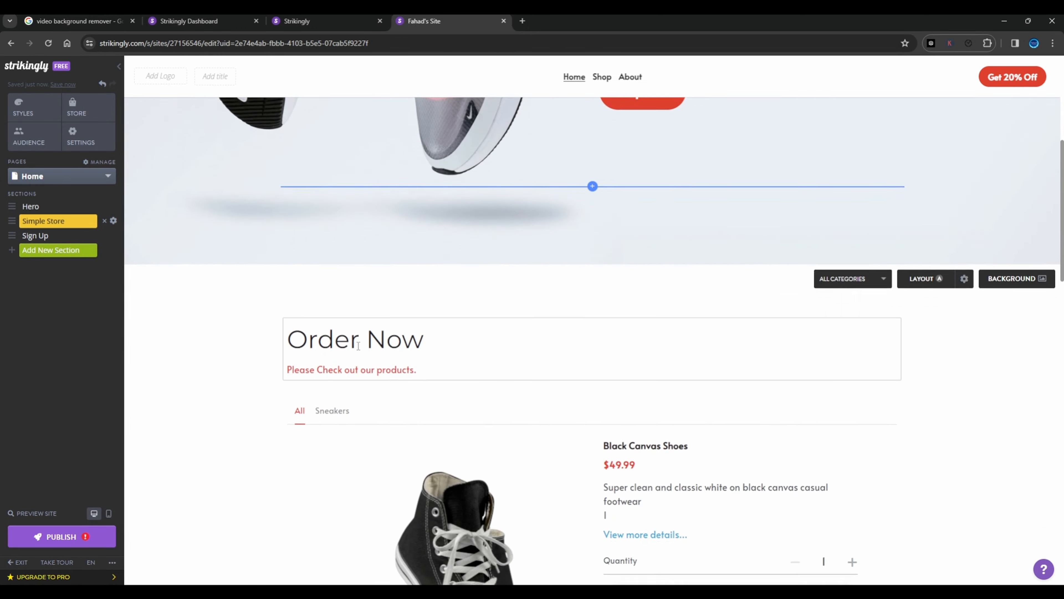
scroll(358, 345, "down", 12)
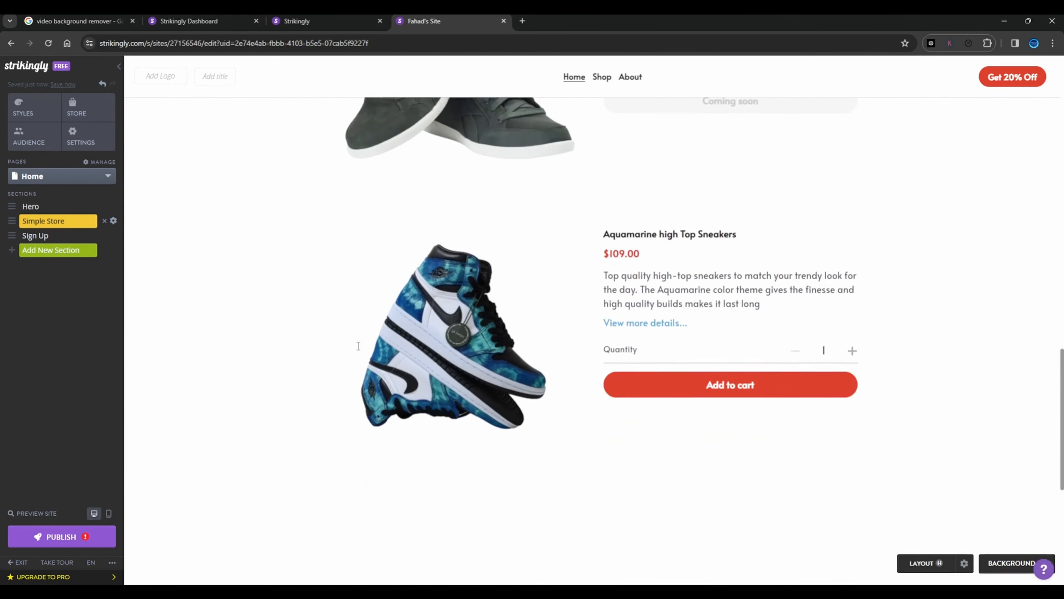
left_click(111, 176)
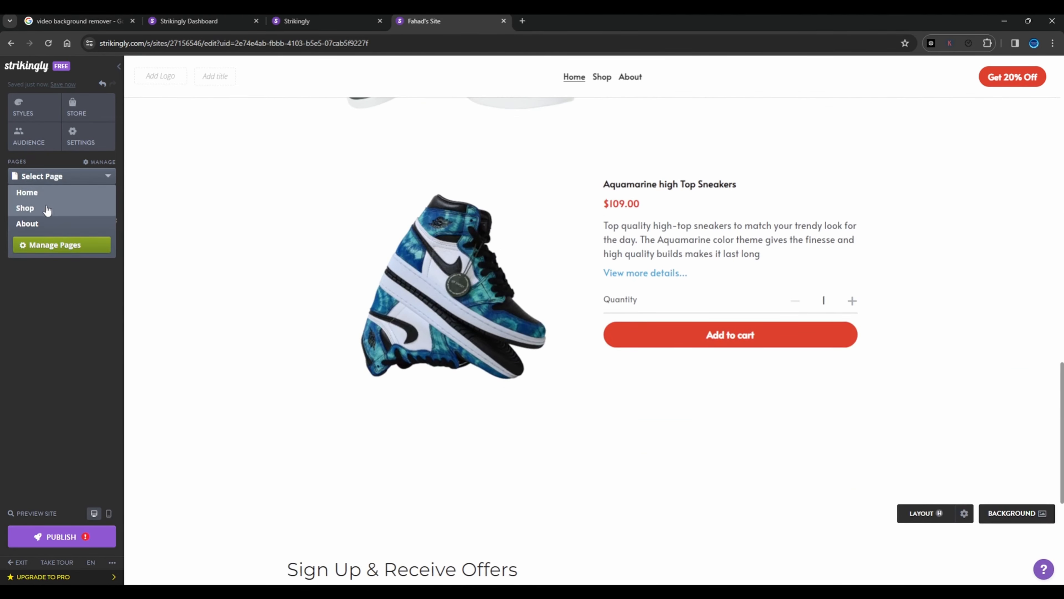
left_click(46, 210)
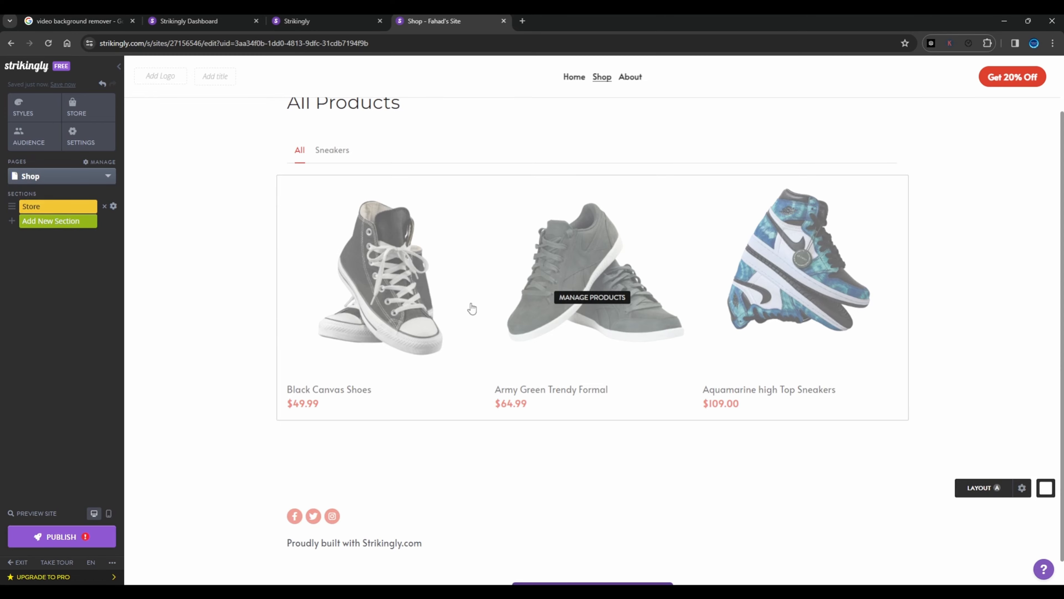
scroll(473, 414, "down", 1)
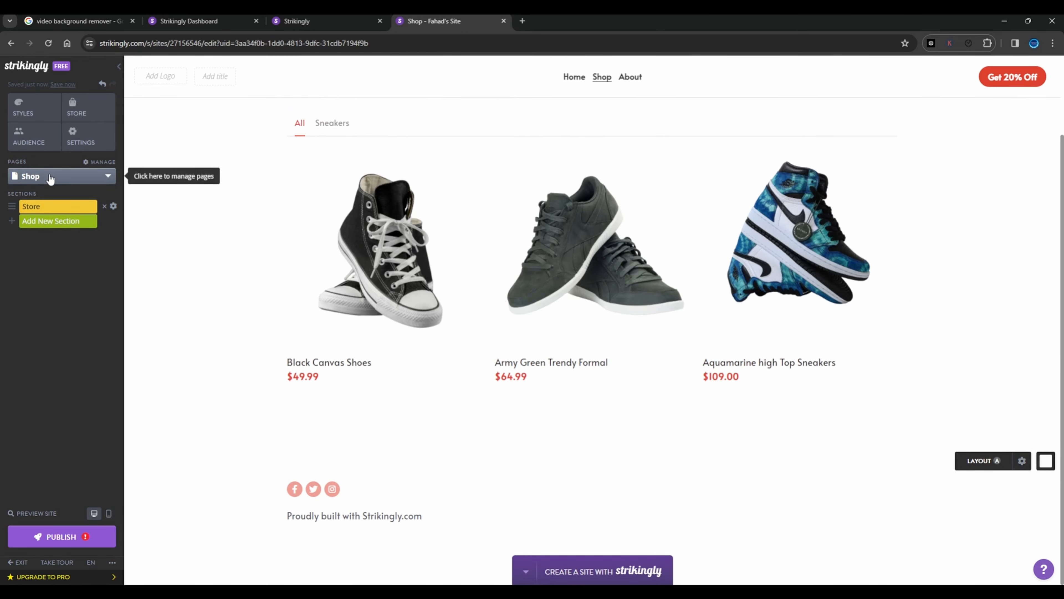
Switch to the About page and examine its Our Specialties and Contact sections
left_click(48, 176)
left_click(27, 224)
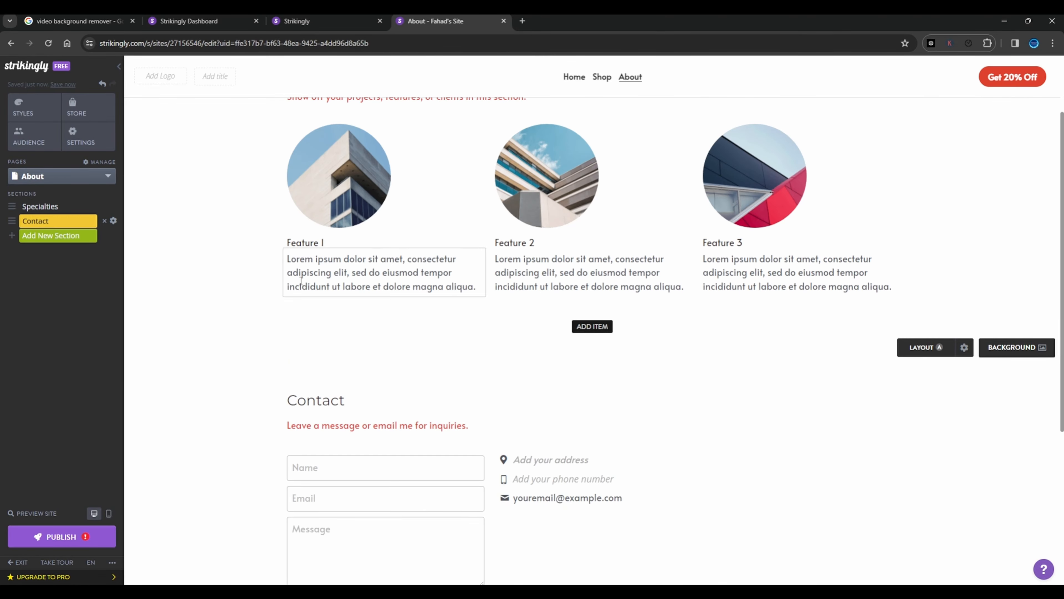
scroll(341, 312, "up", 2)
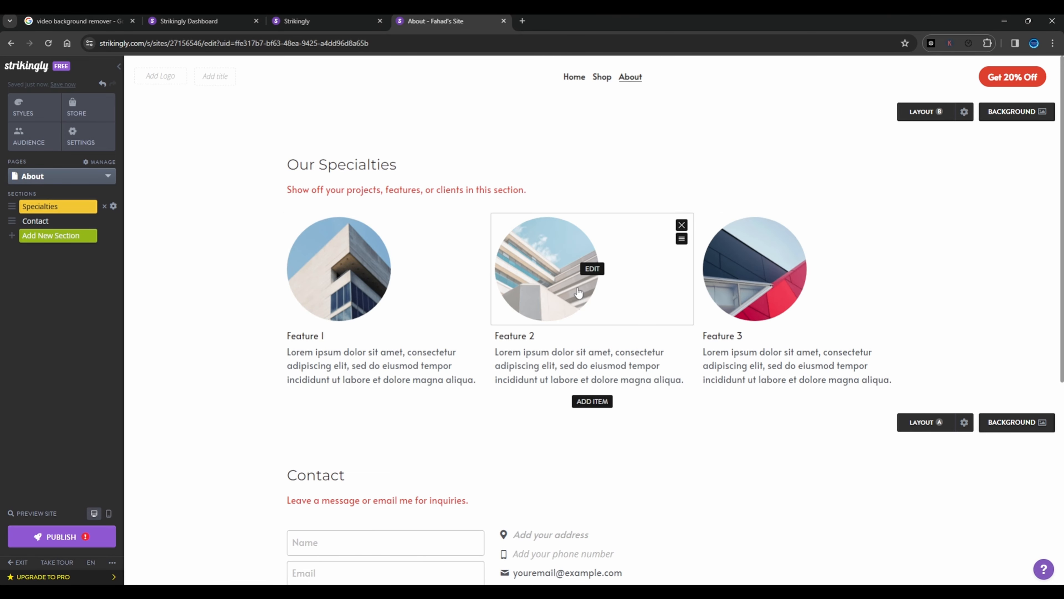
left_click(754, 592)
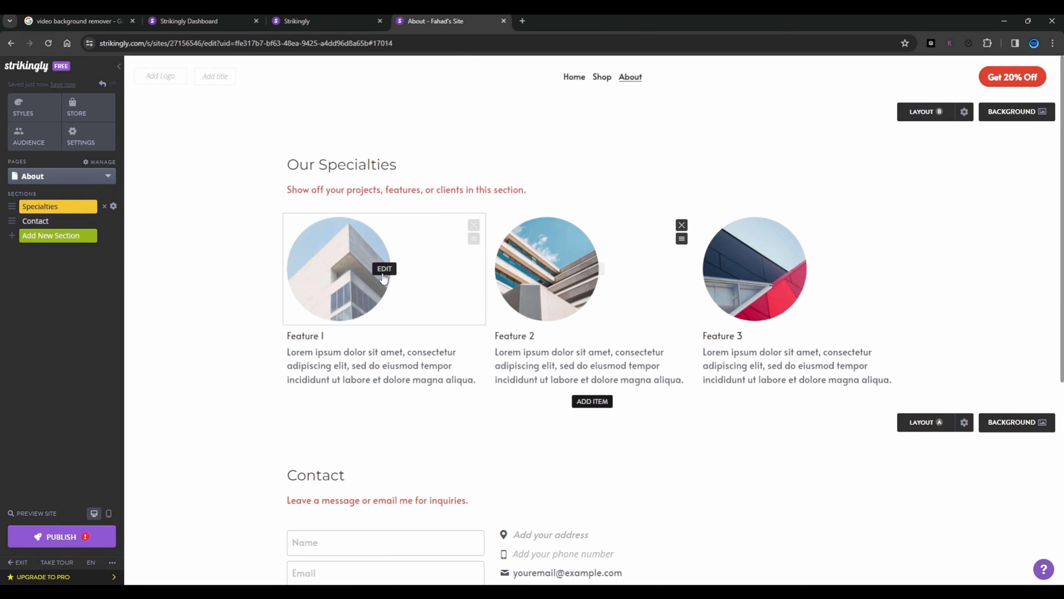
mouse_move(341, 258)
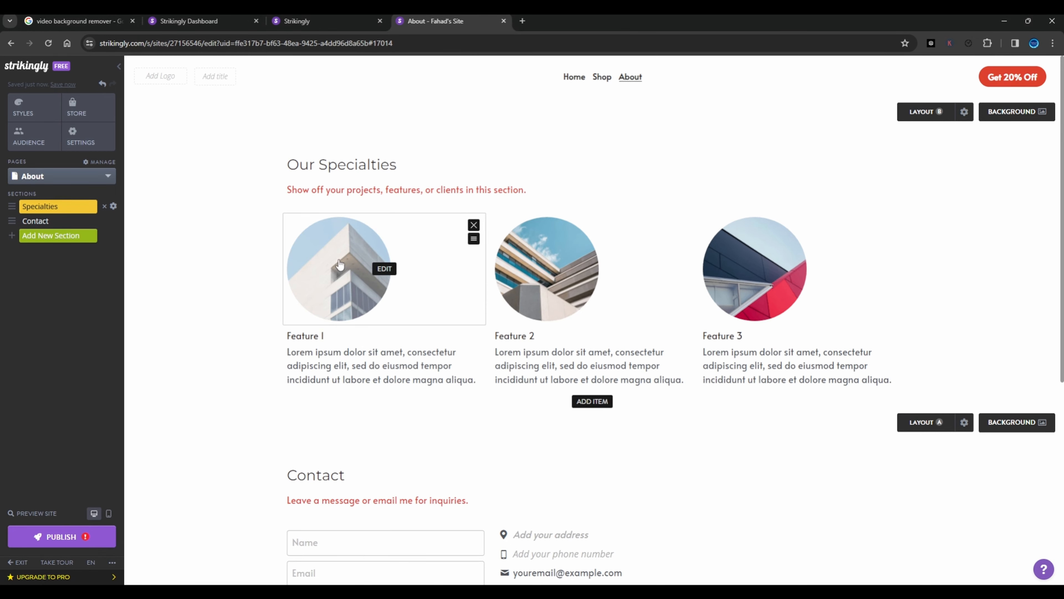
Replace the Feature 1 image in Our Specialties with the red canvas shoes from the uploaded images
left_click(340, 265)
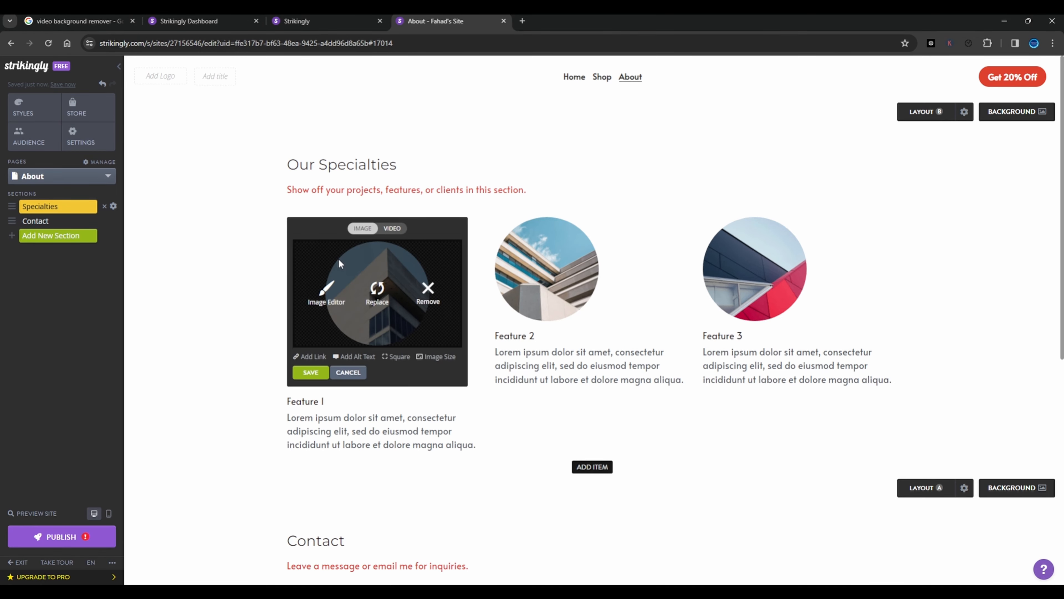
left_click(376, 293)
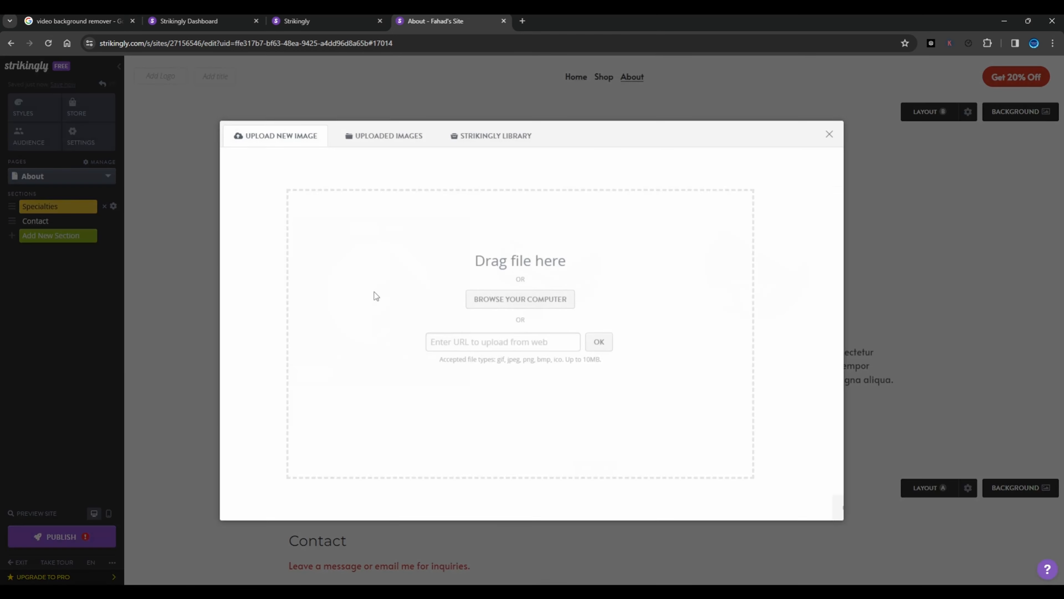
left_click(401, 144)
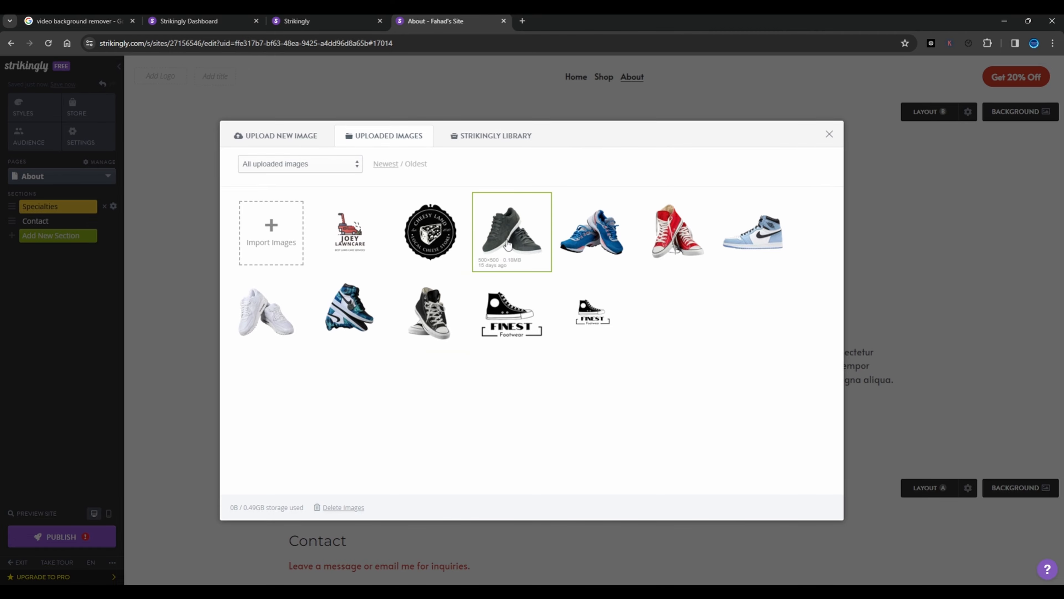
left_click(677, 232)
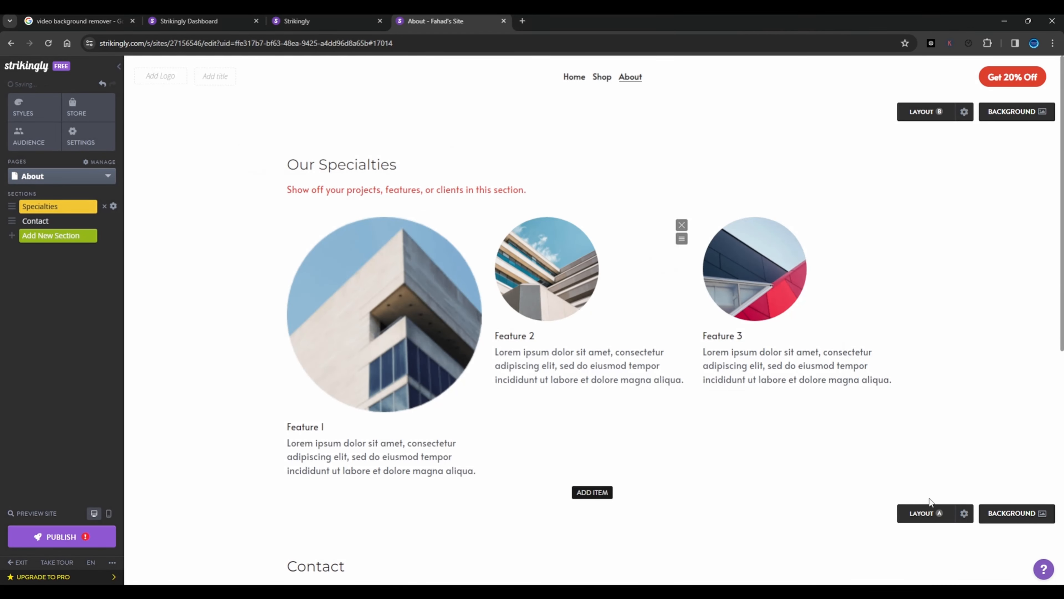
Review the Canvas, Sneakers and Trainers descriptions and the Contact section on the About page
mouse_move(549, 277)
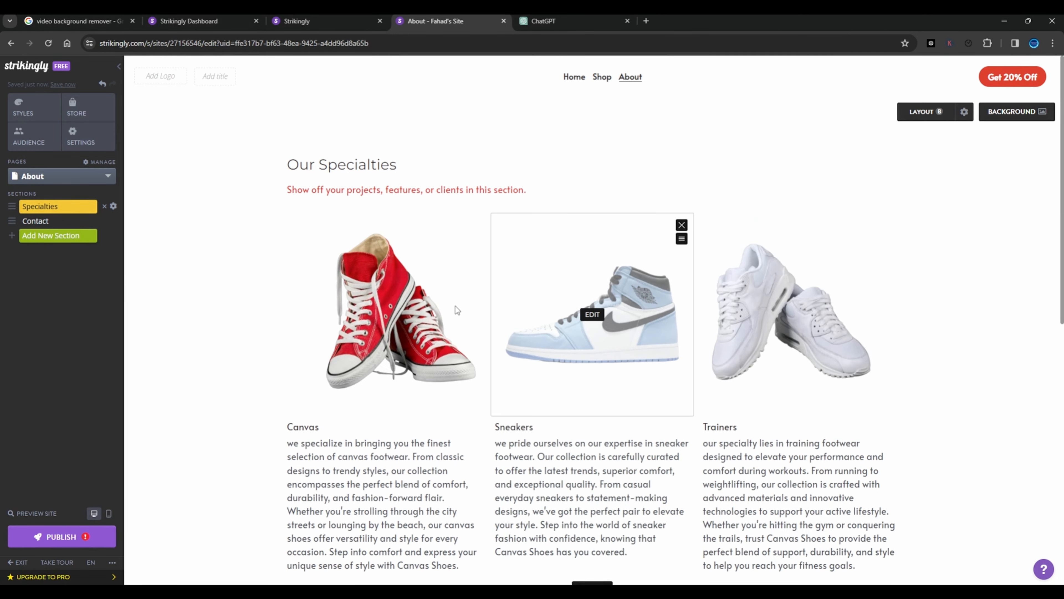
scroll(419, 301, "down", 4)
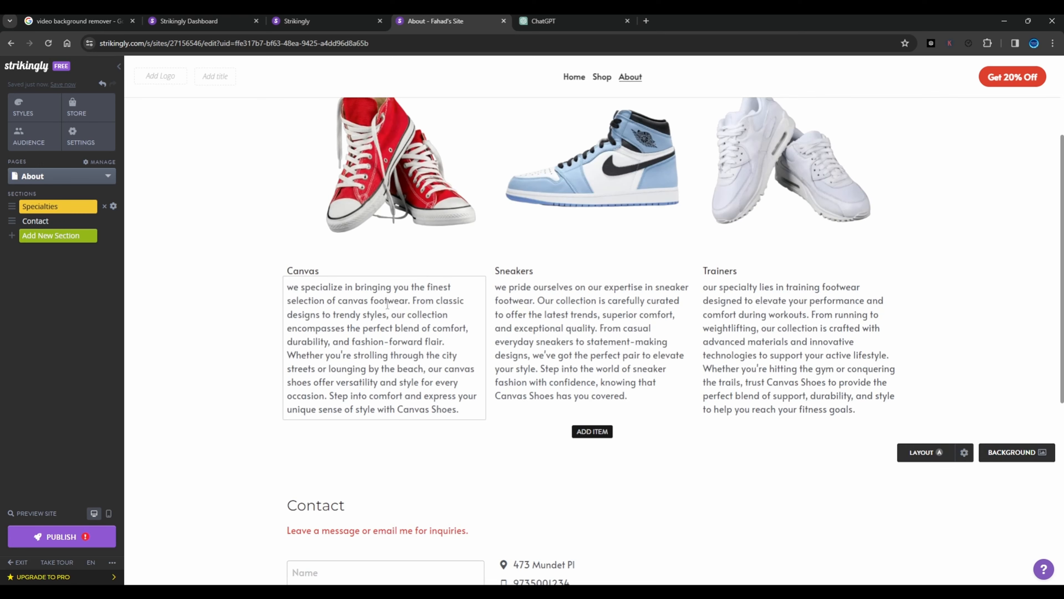
scroll(388, 305, "down", 1)
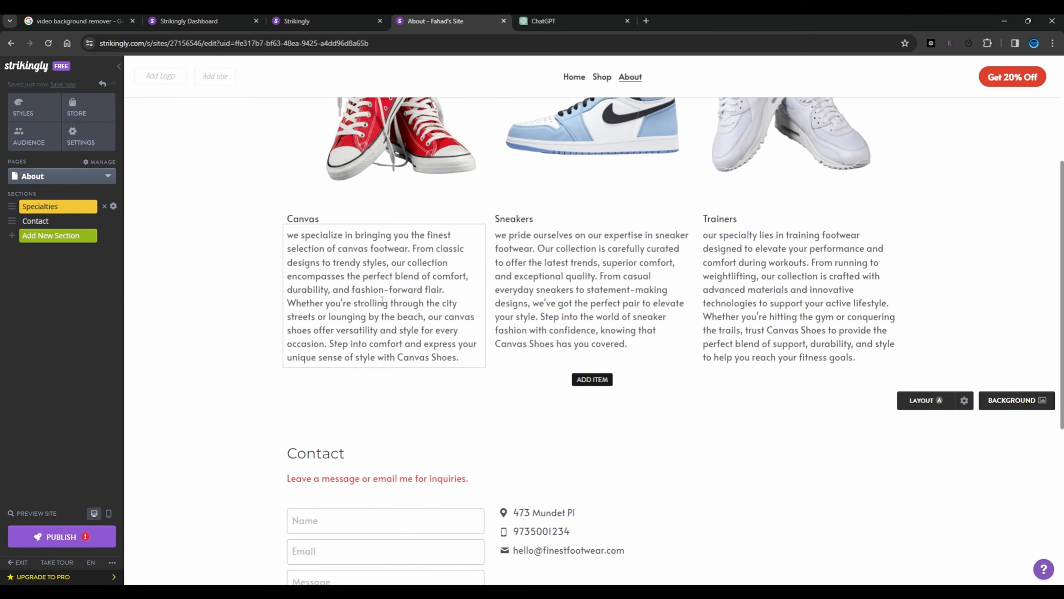
scroll(382, 300, "down", 5)
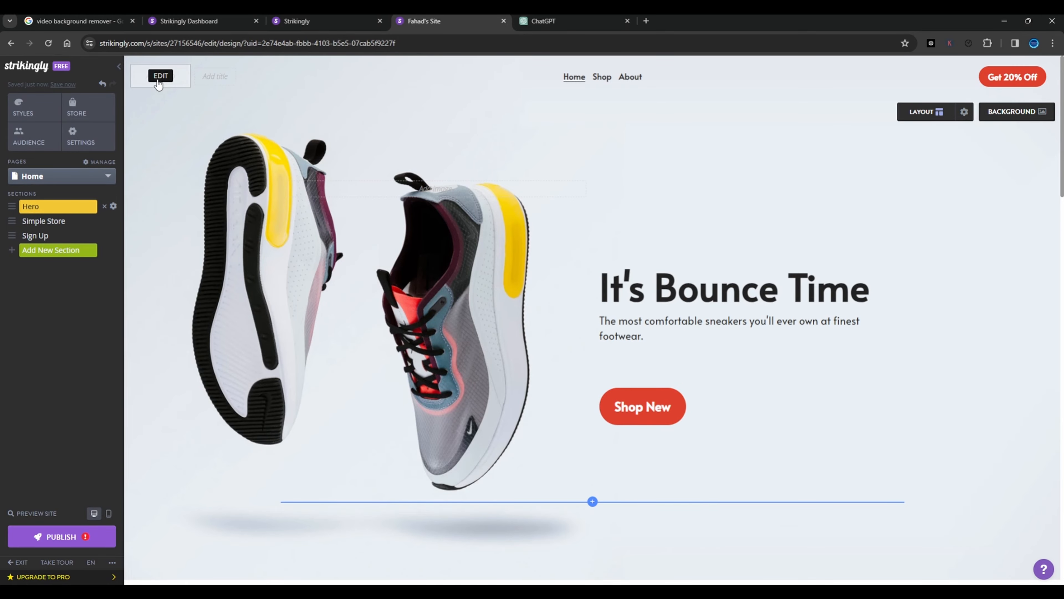
Add the uploaded Finest Footwear image as the Home page header's logo and enter "Finest Footwear" as its title
left_click(158, 81)
left_click(225, 130)
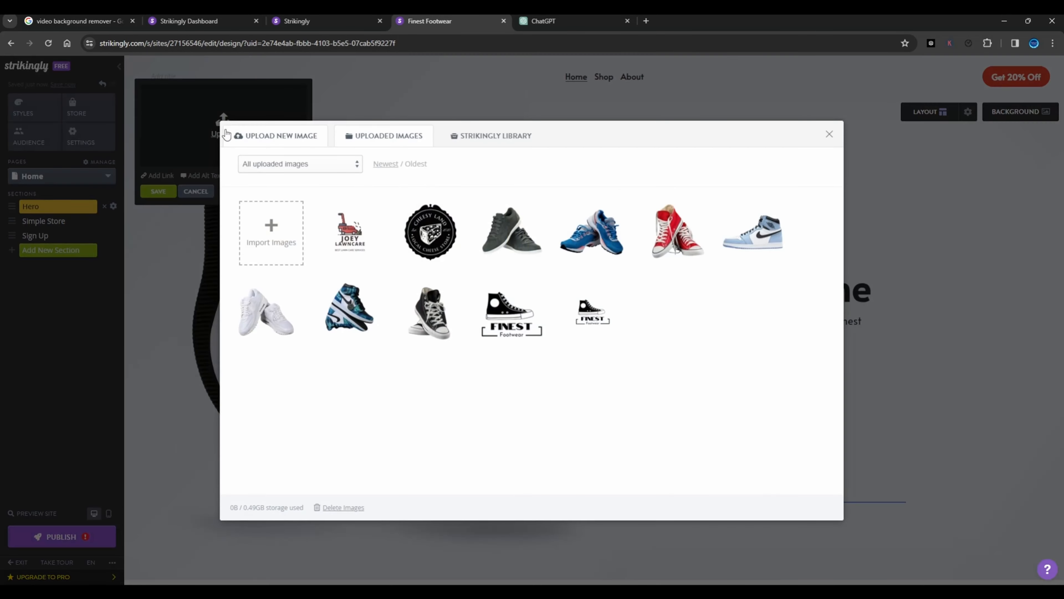
left_click(512, 313)
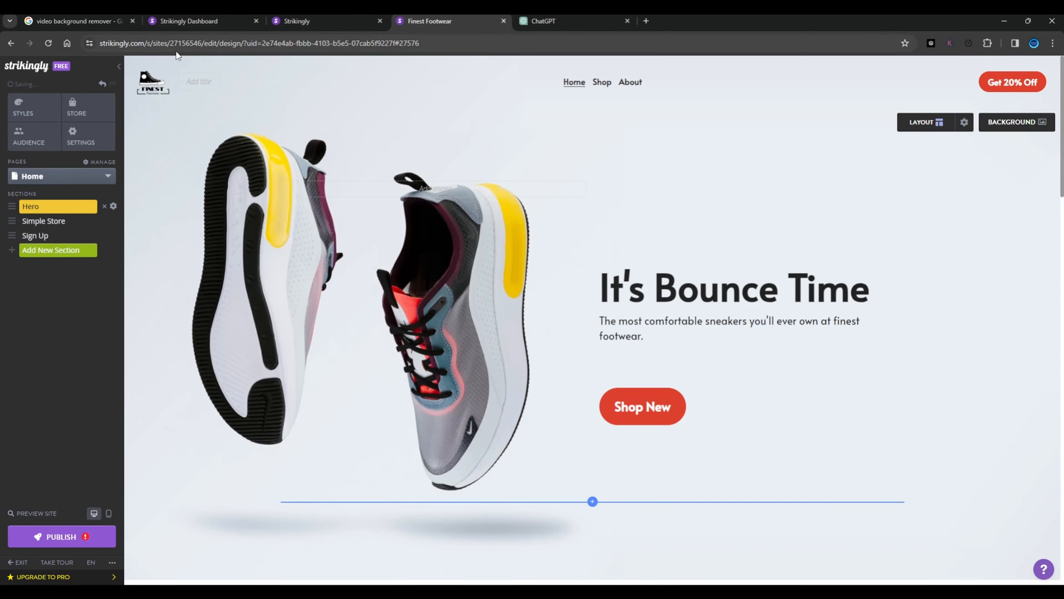
left_click(208, 86)
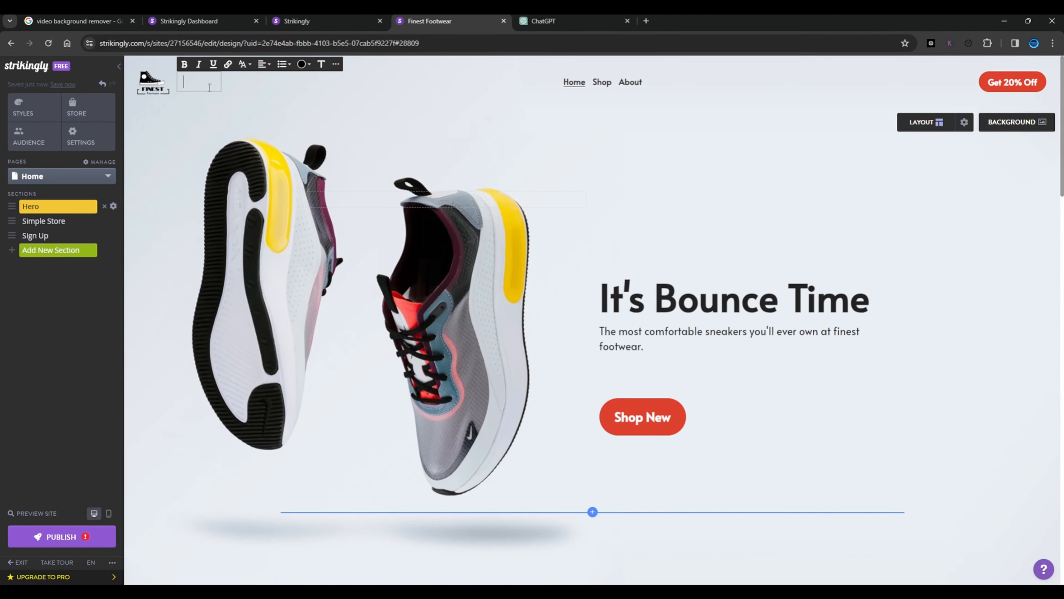
type("Finest Footwear")
Begin publishing as a free site and choose finestfootwear.mystrikingly.com as the free Strikingly URL
left_click(57, 537)
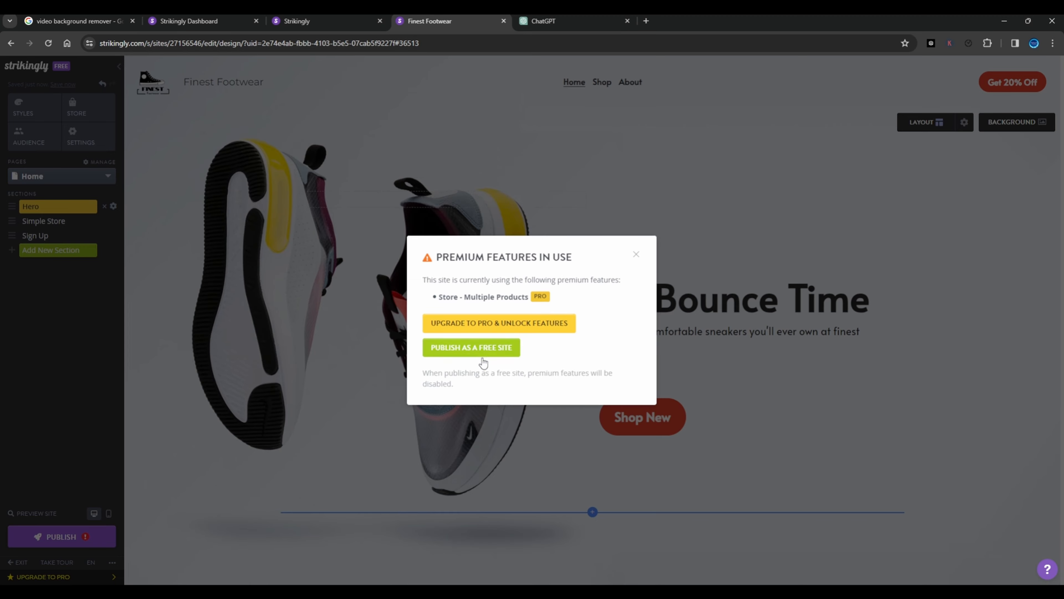
left_click(459, 354)
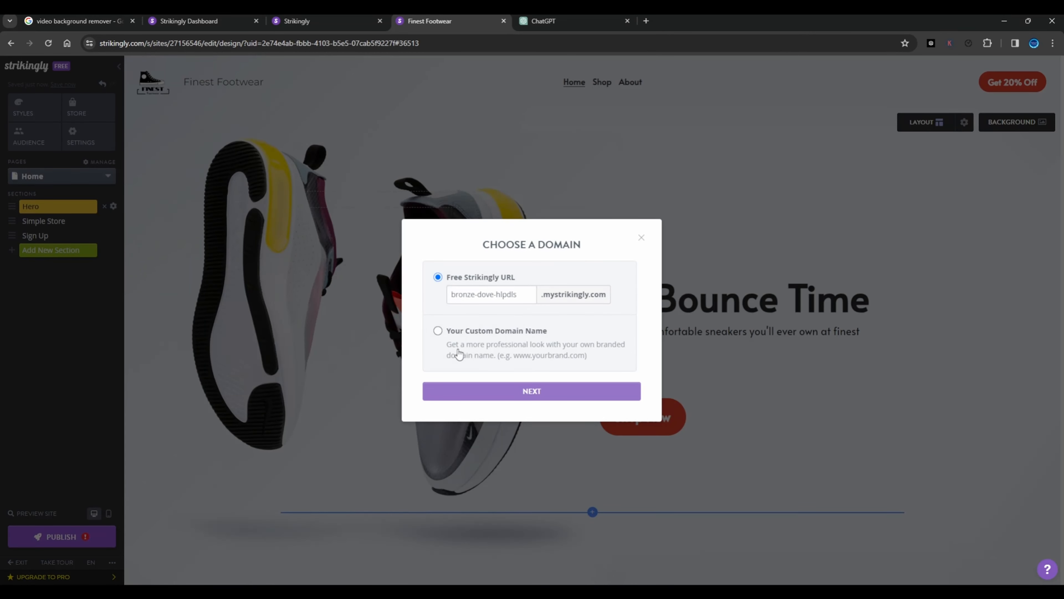
left_click(469, 299)
triple_click(470, 299)
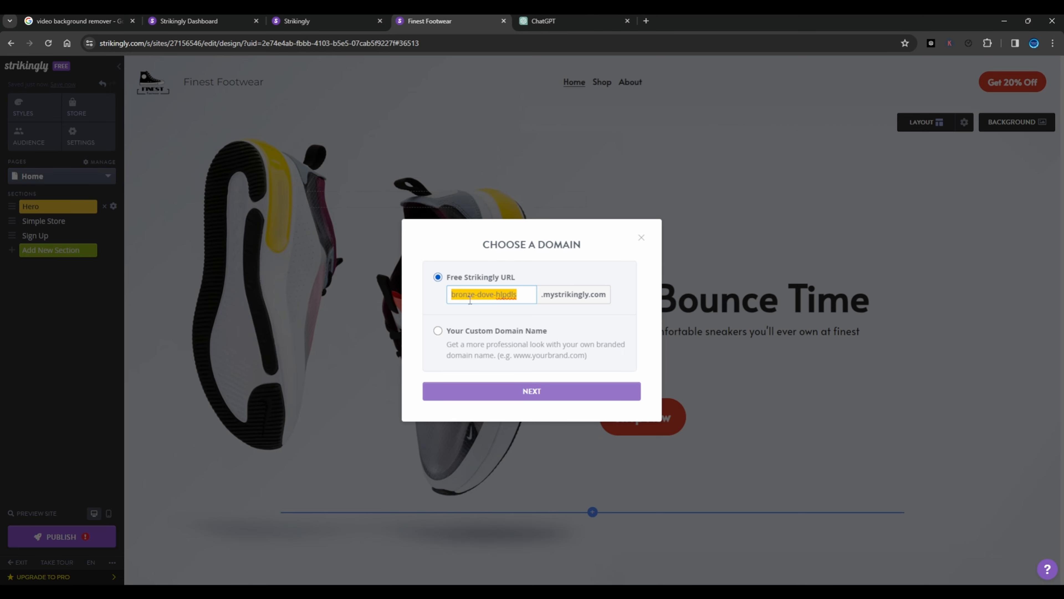
type("finest")
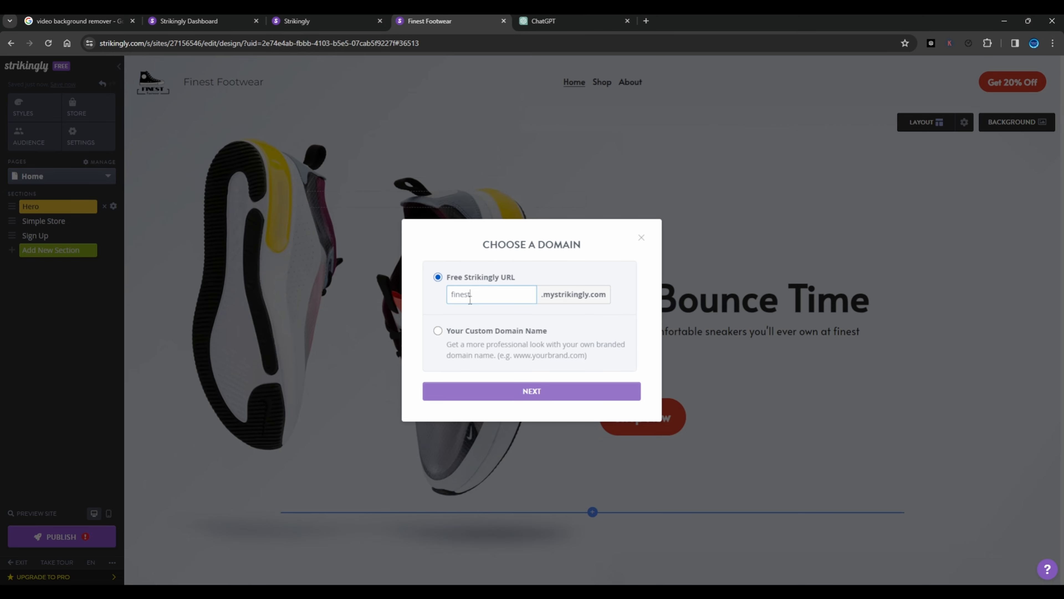
type("footwear")
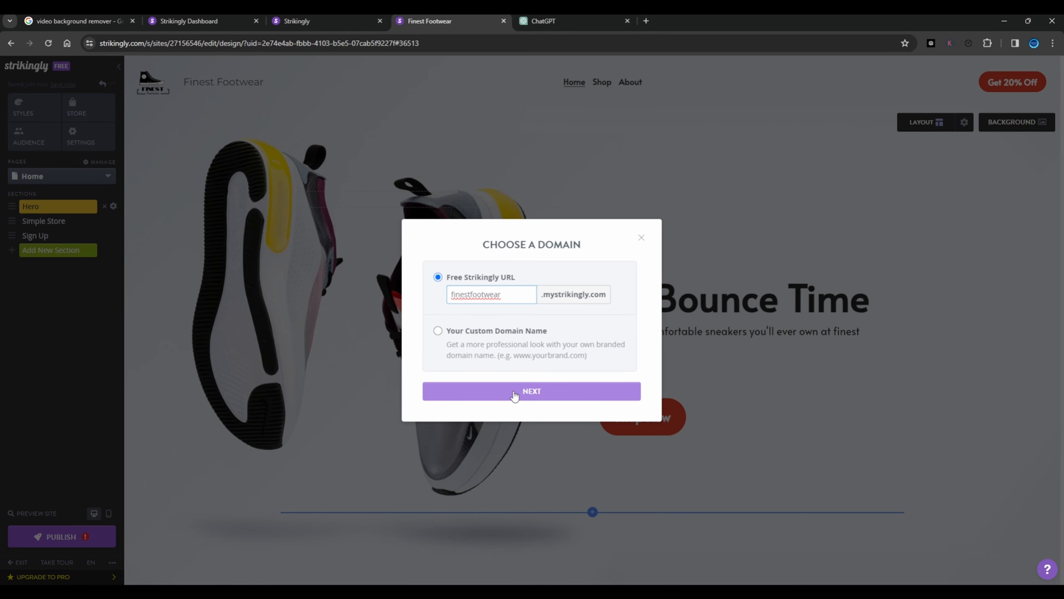
left_click(489, 332)
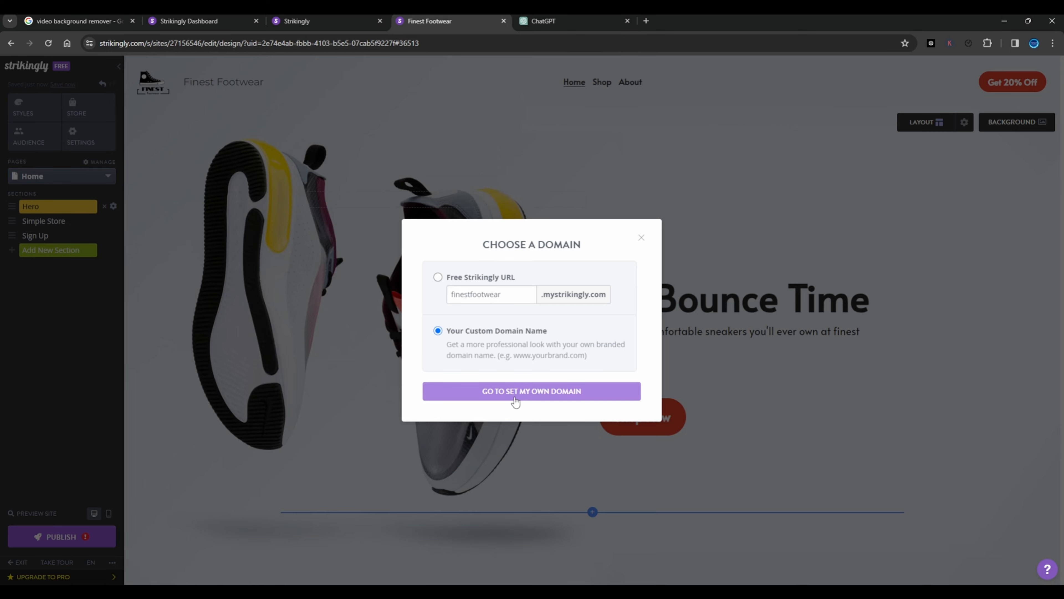
left_click(469, 280)
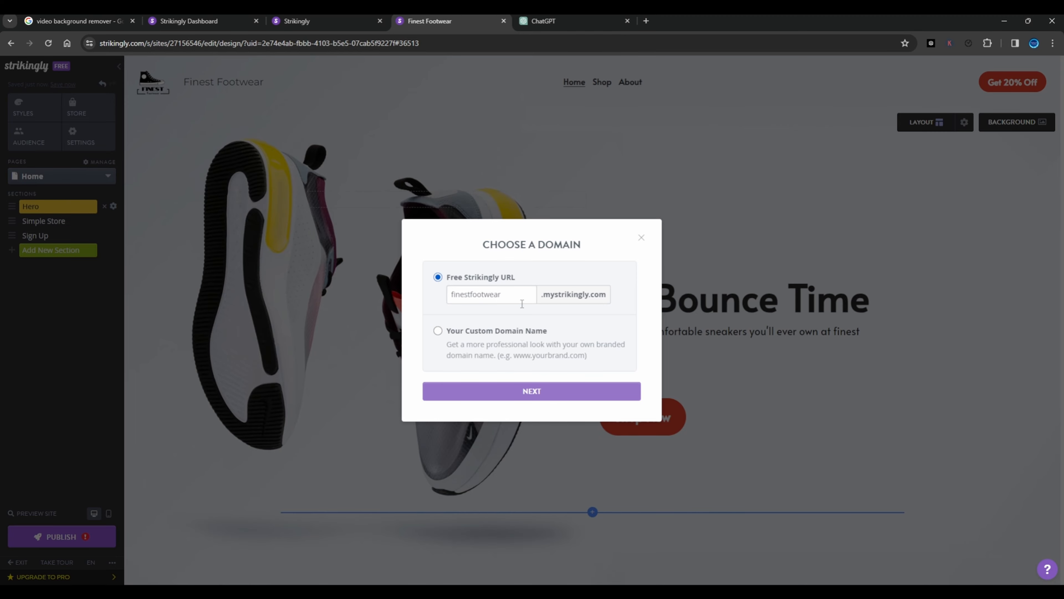
left_click(536, 398)
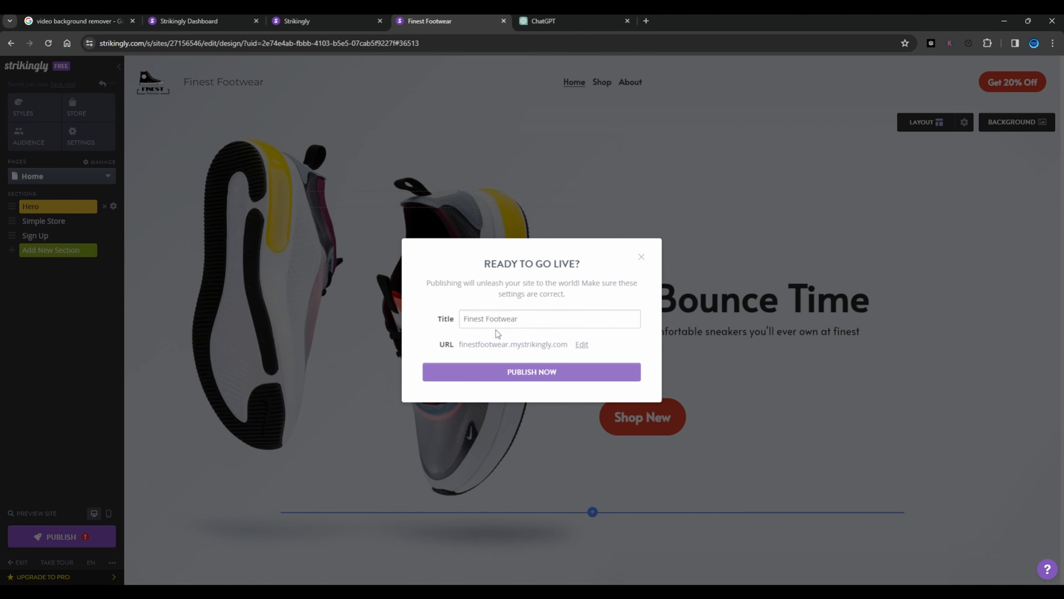
Publish the Finest Footwear site without the premium features and open its live address
left_click(505, 374)
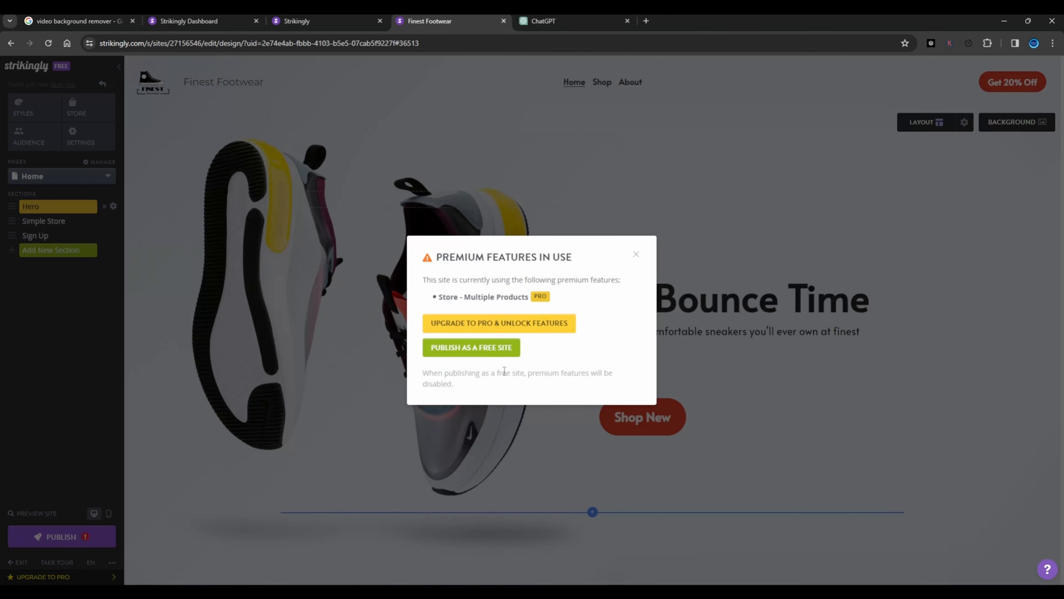
left_click(474, 347)
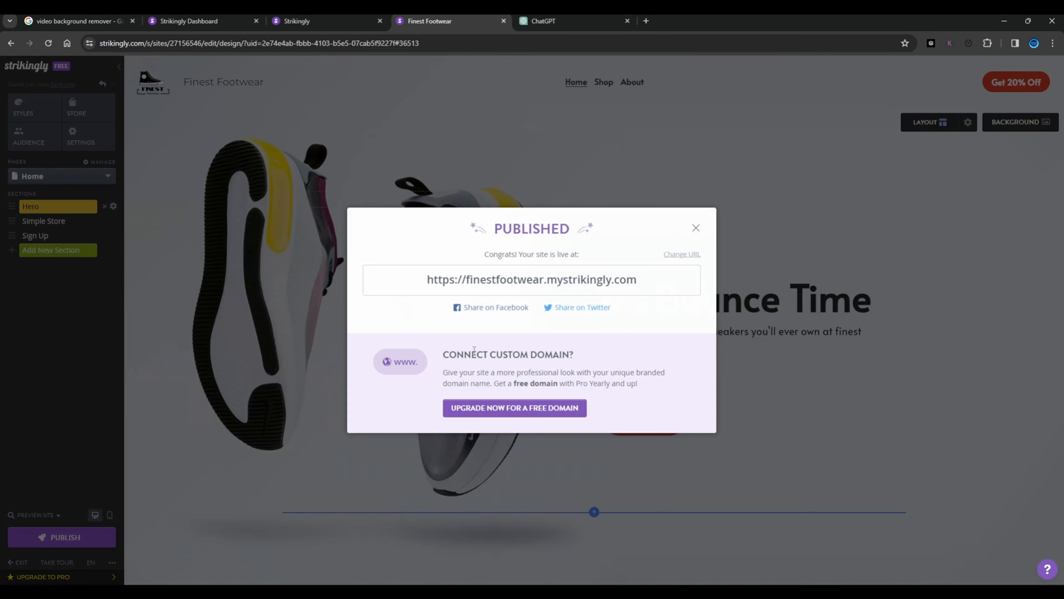
left_click(510, 281)
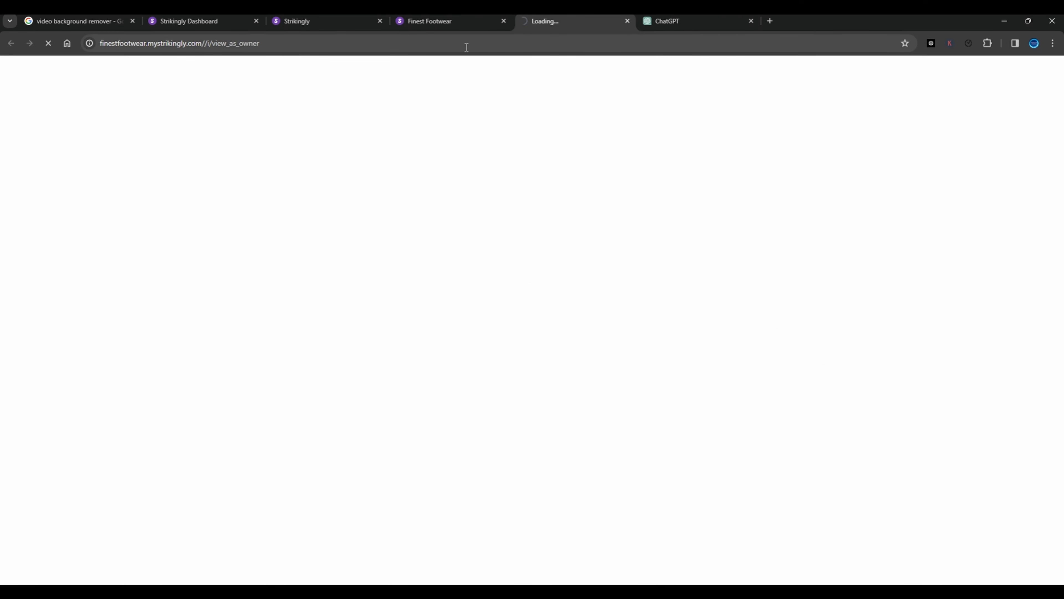
Add one pair of Aquamarine high Top Sneakers to the cart on the live site and proceed to checkout
scroll(460, 238, "down", 5)
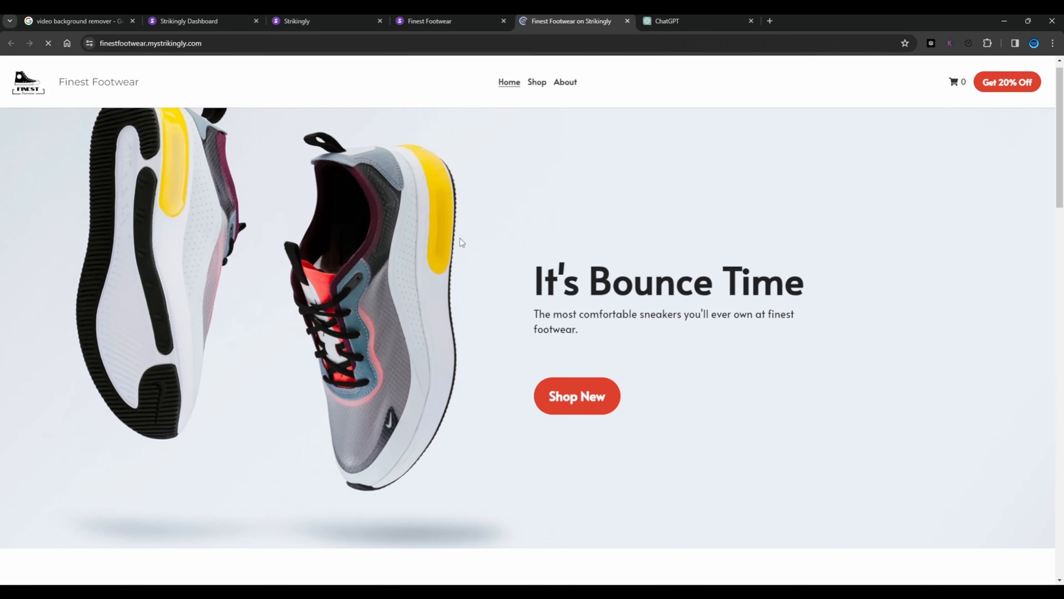
scroll(459, 238, "down", 15)
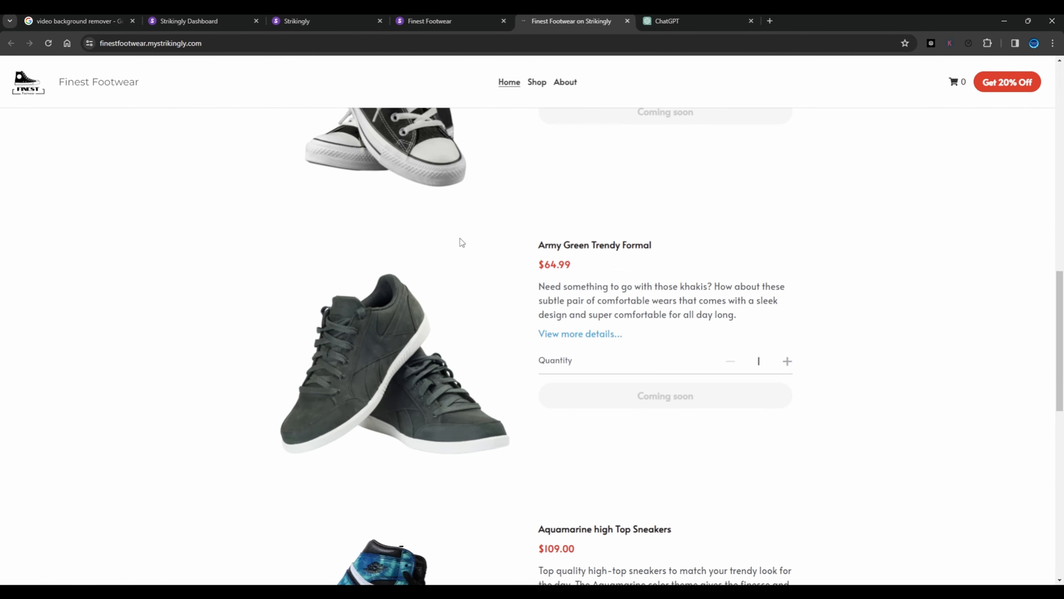
scroll(461, 243, "down", 4)
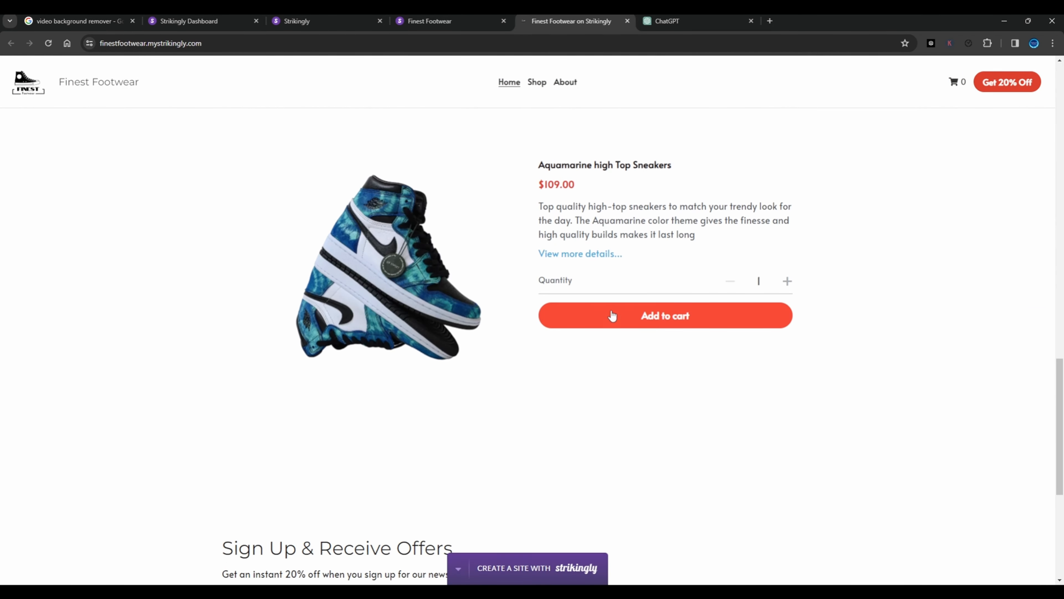
left_click(618, 321)
left_click(956, 82)
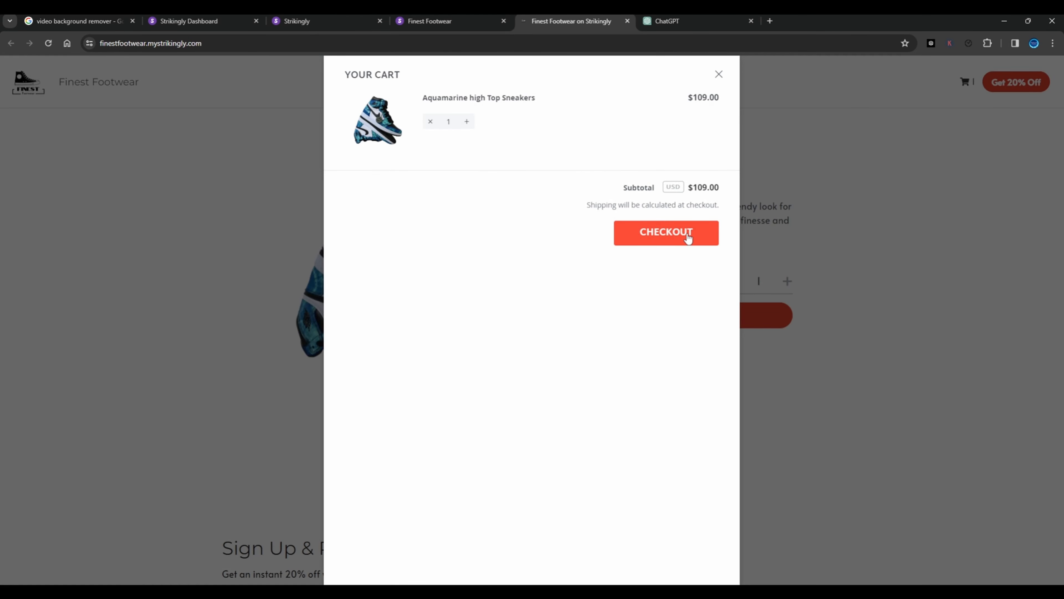
left_click(689, 237)
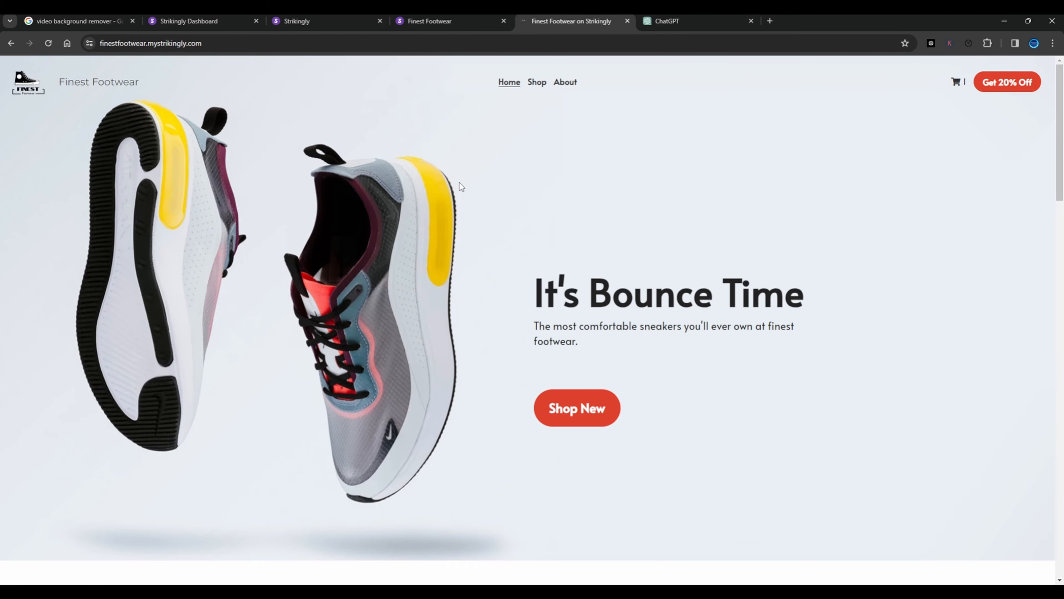
Examine the live Home page's hero, Order Now products, sign-up form and footer
scroll(459, 182, "down", 10)
scroll(458, 182, "down", 10)
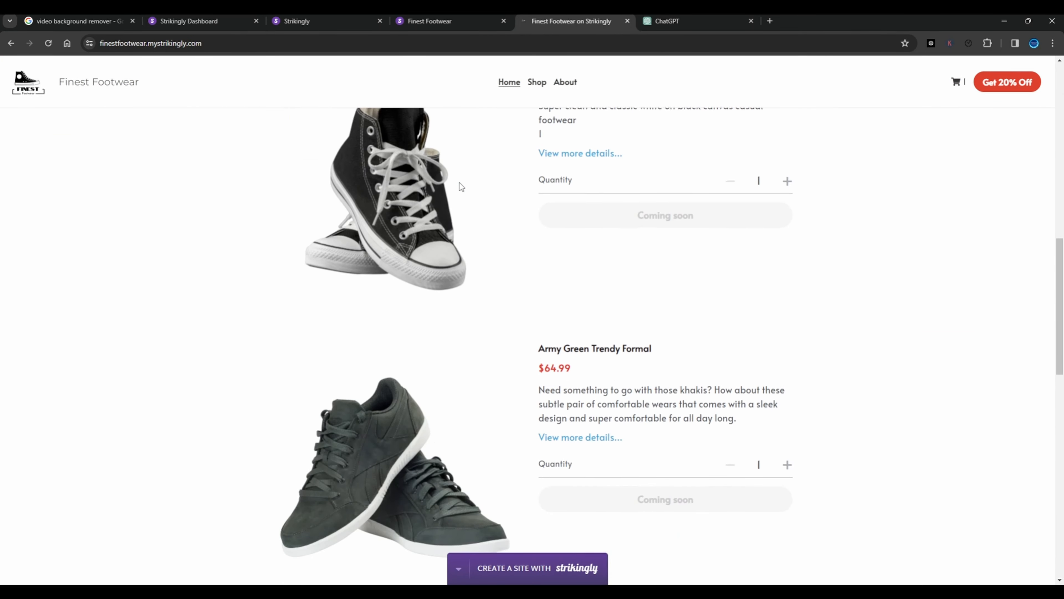
scroll(460, 189, "down", 8)
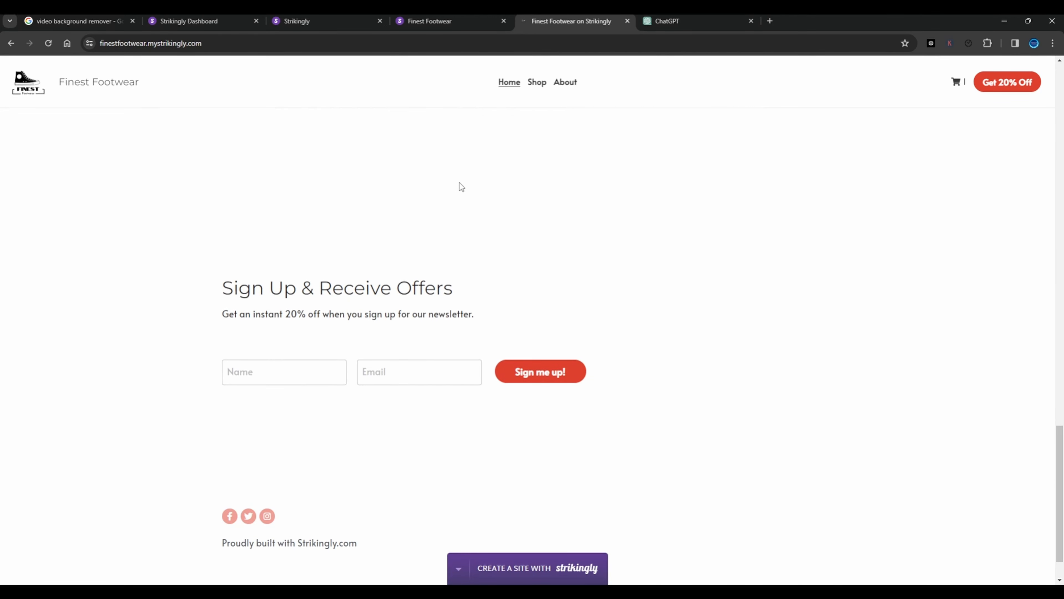
scroll(461, 187, "down", 1)
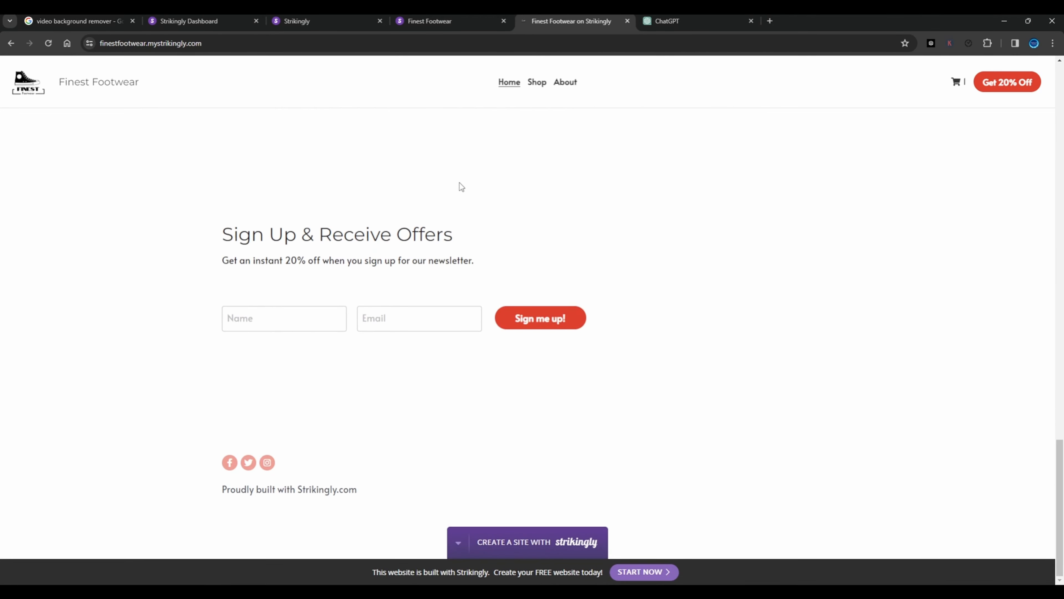
scroll(445, 199, "up", 10)
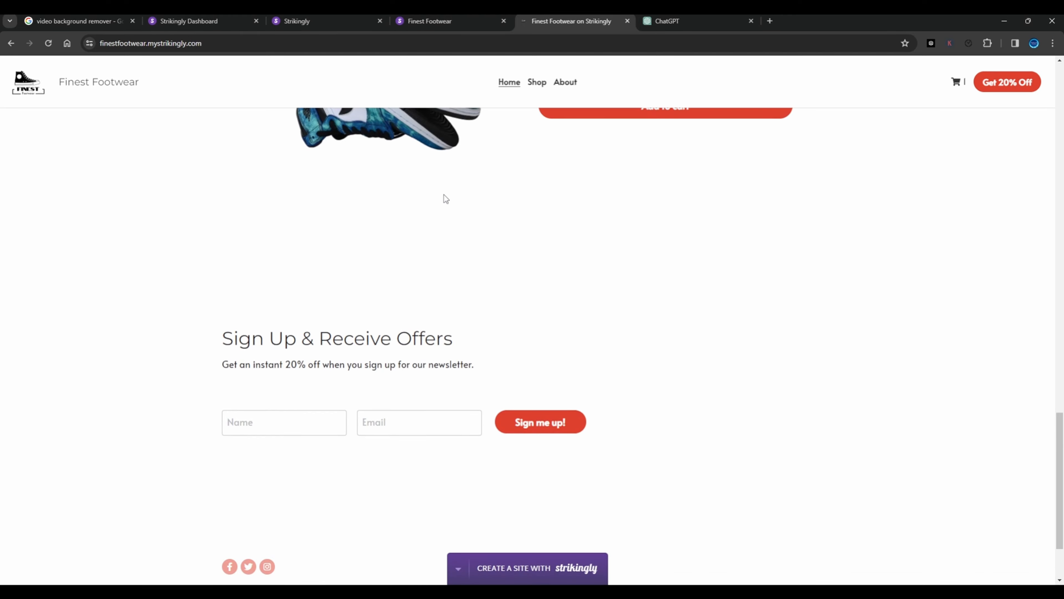
scroll(445, 199, "up", 5)
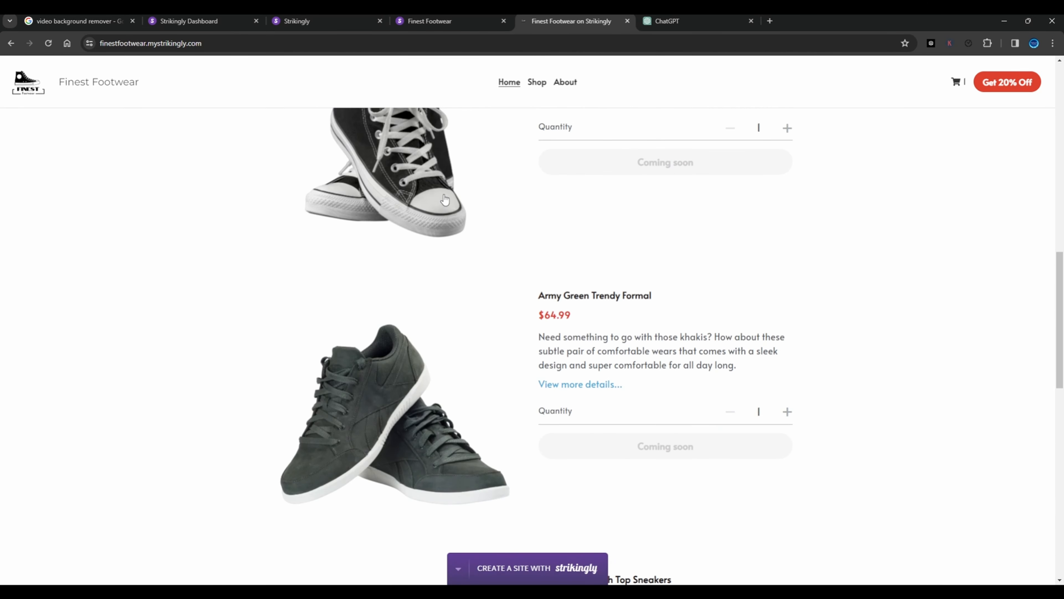
scroll(445, 200, "up", 11)
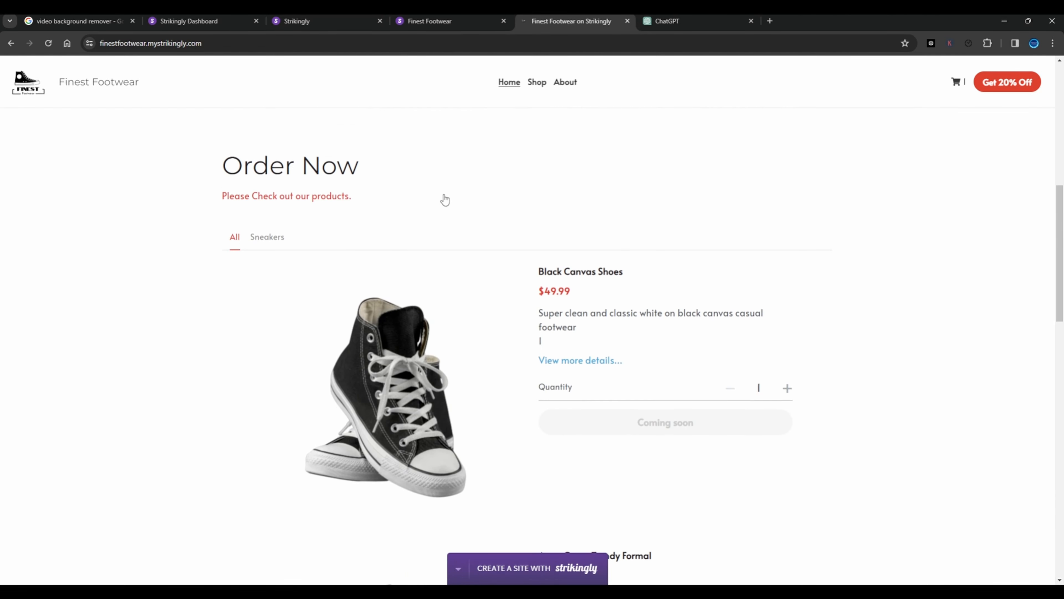
scroll(445, 199, "up", 5)
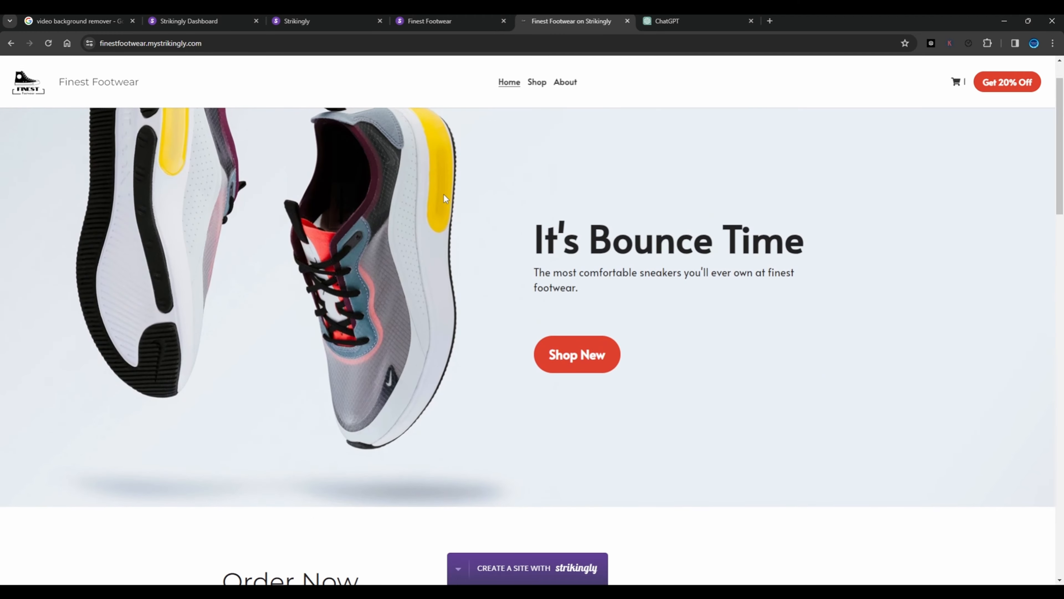
scroll(445, 195, "up", 2)
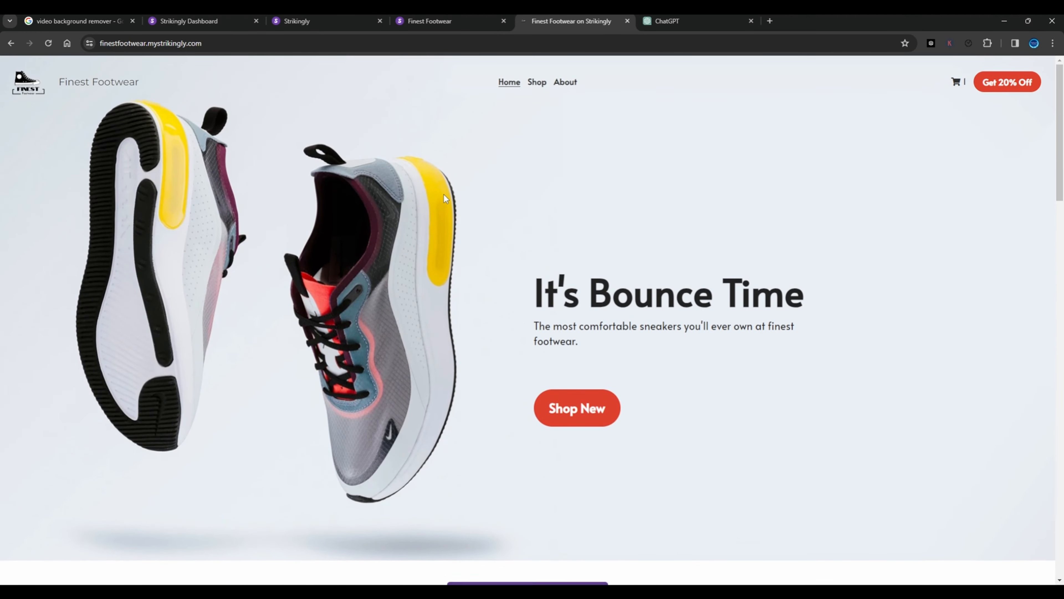